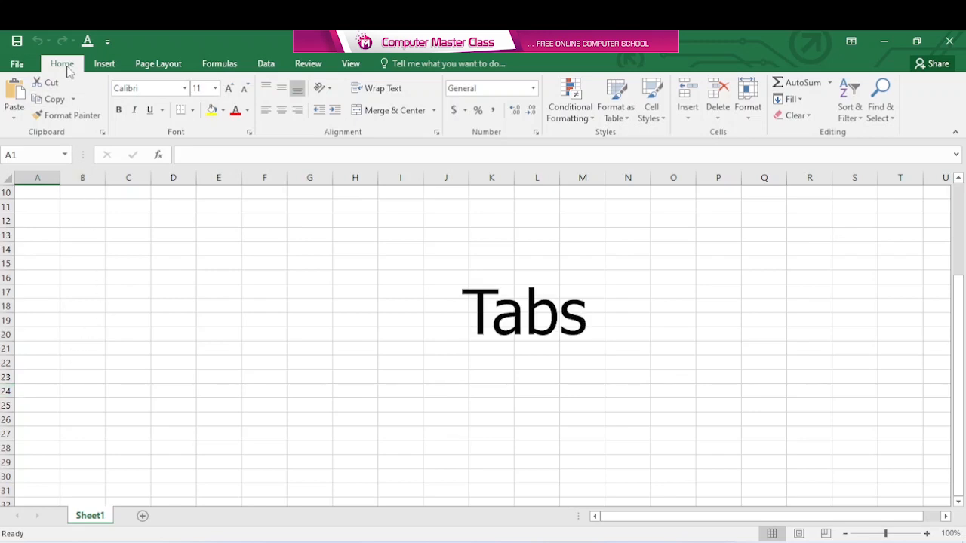
pyautogui.click(109, 65)
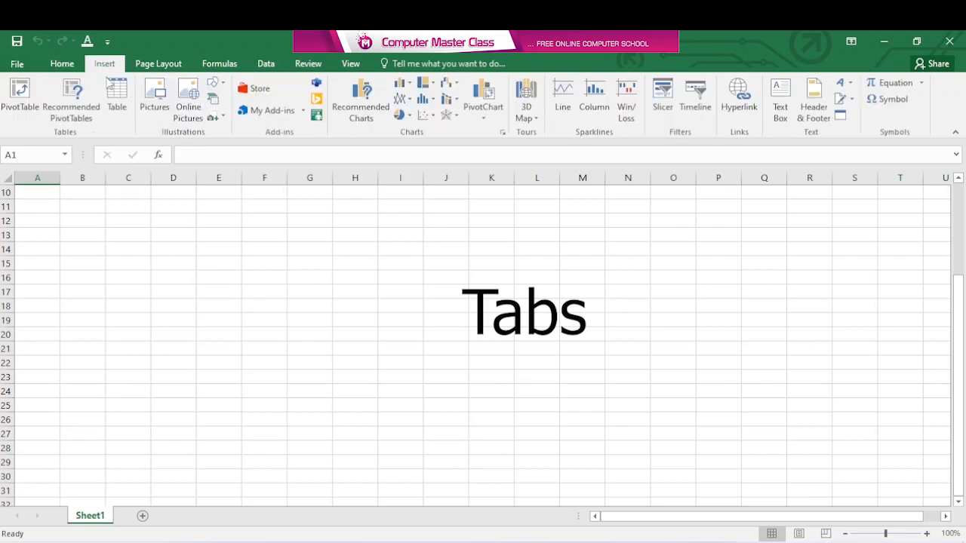
pyautogui.click(165, 67)
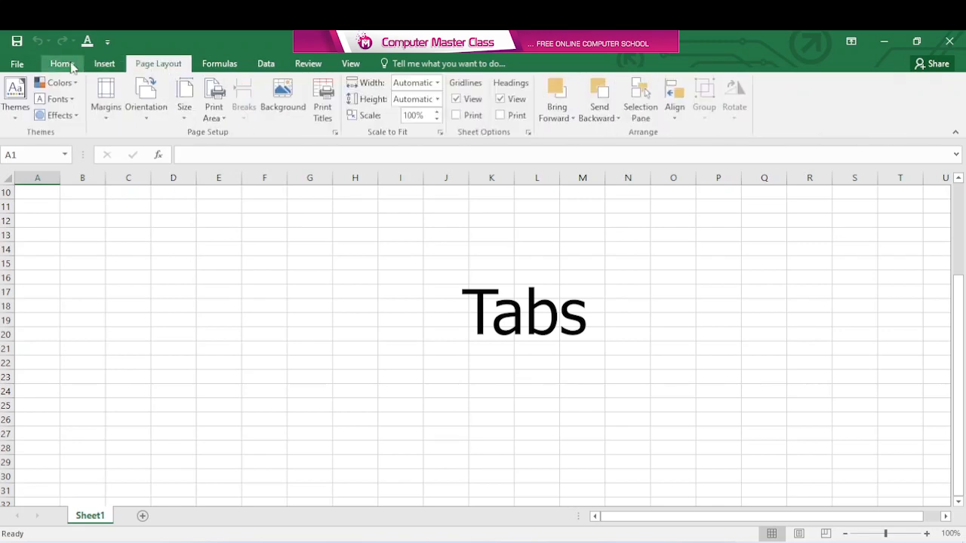
# Step: Set the font of cell A1 to Agency FB
pyautogui.click(71, 65)
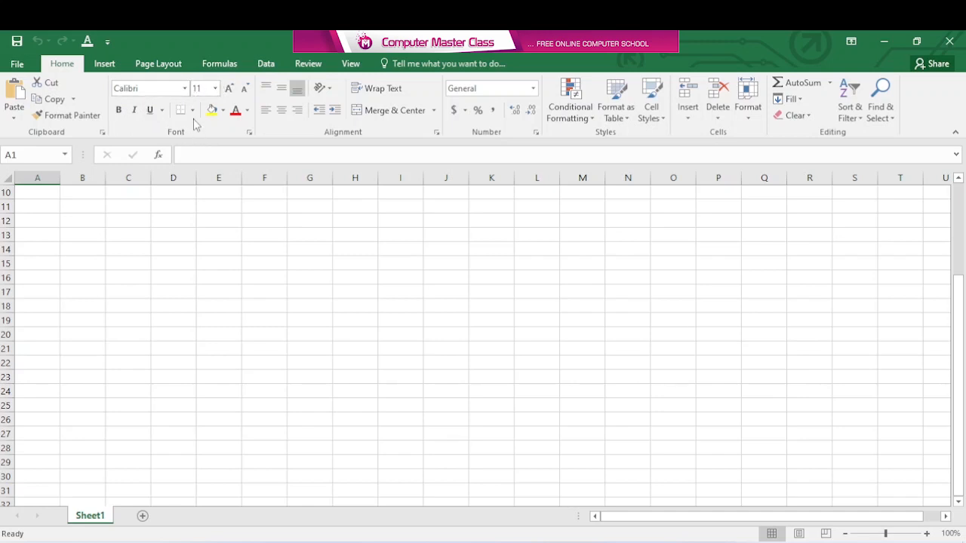
pyautogui.click(184, 88)
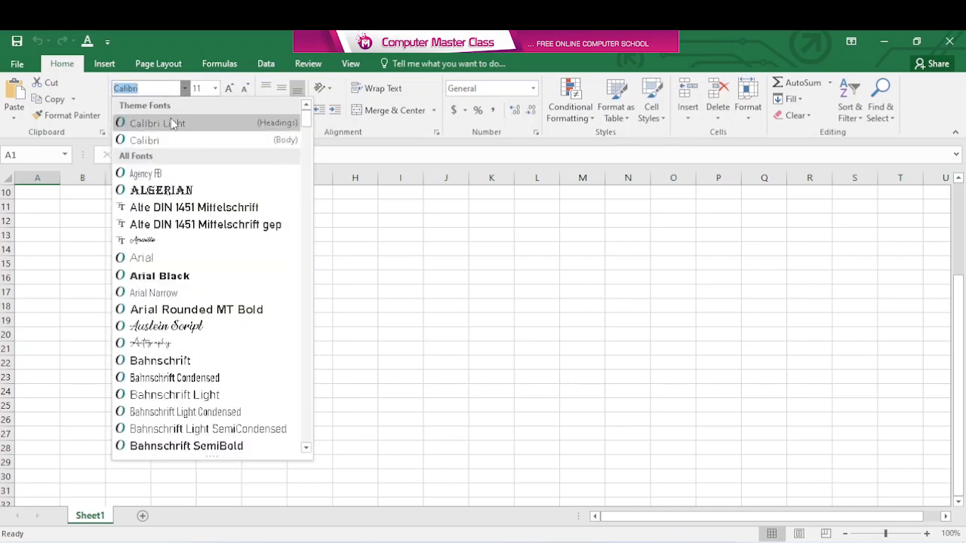
pyautogui.click(154, 173)
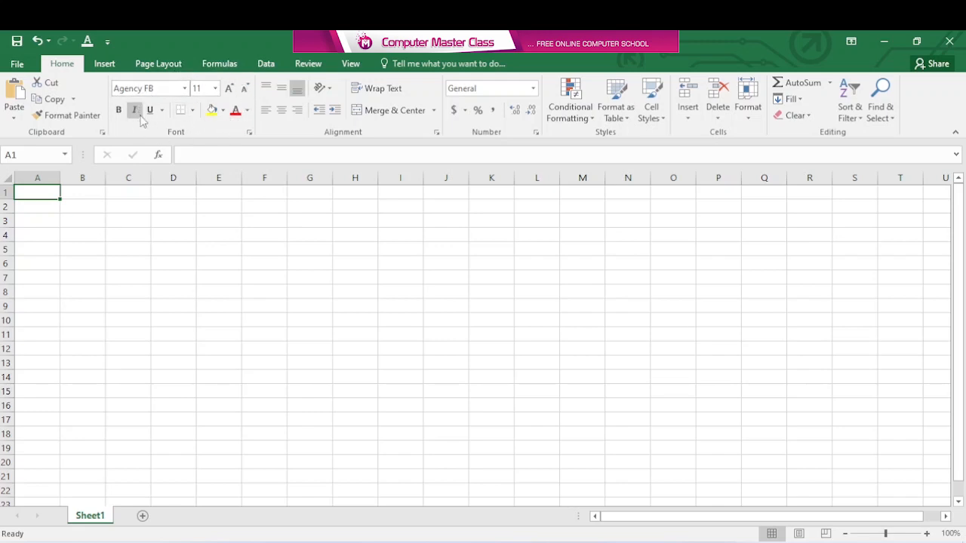
# Step: Examine the font, alignment, number, border, fill and protection options in the Format Cells dialog for cell A1, and close it without changes
pyautogui.click(249, 134)
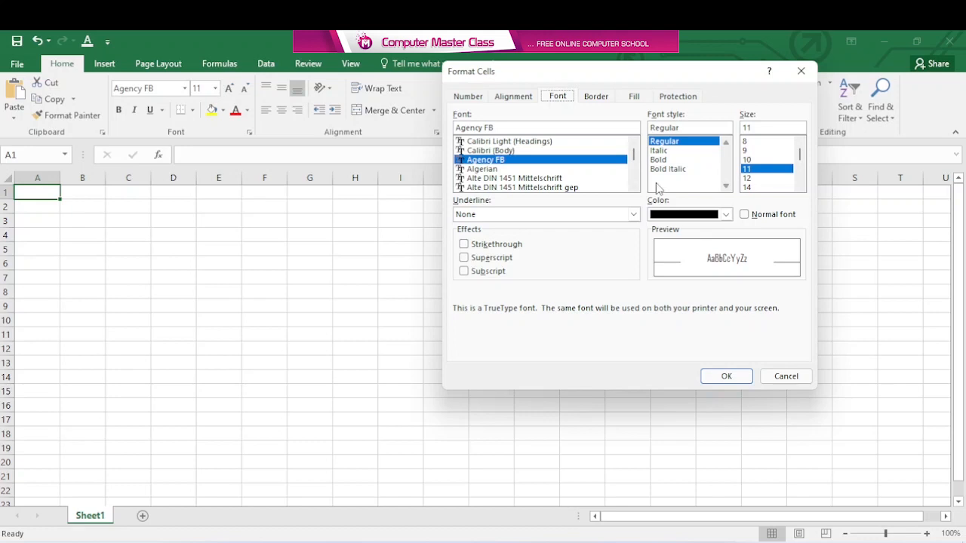
pyautogui.click(782, 379)
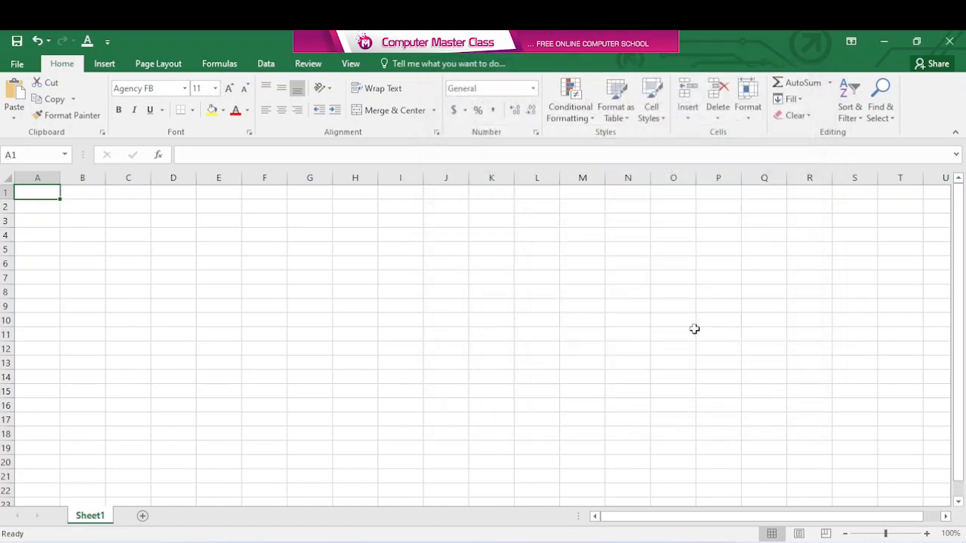
pyautogui.click(250, 133)
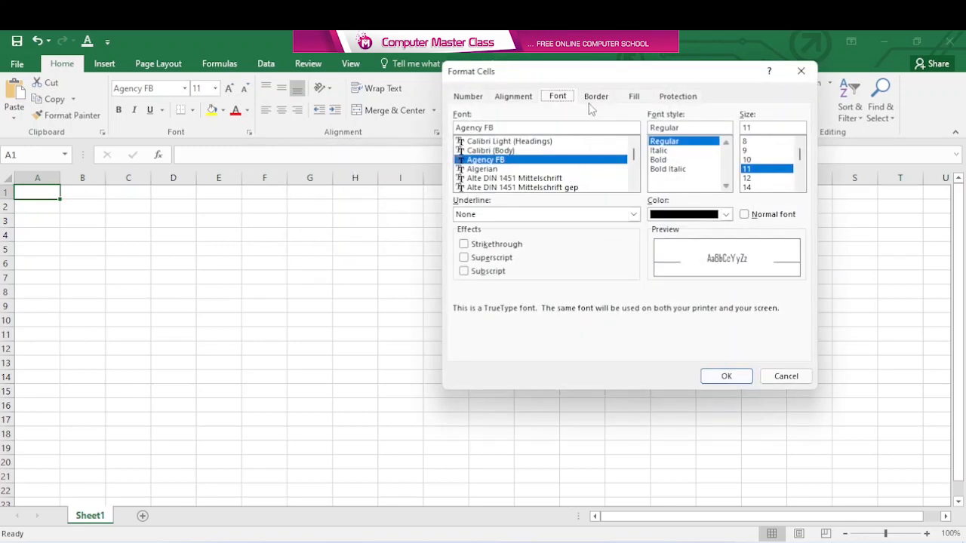
pyautogui.click(516, 98)
pyautogui.click(470, 98)
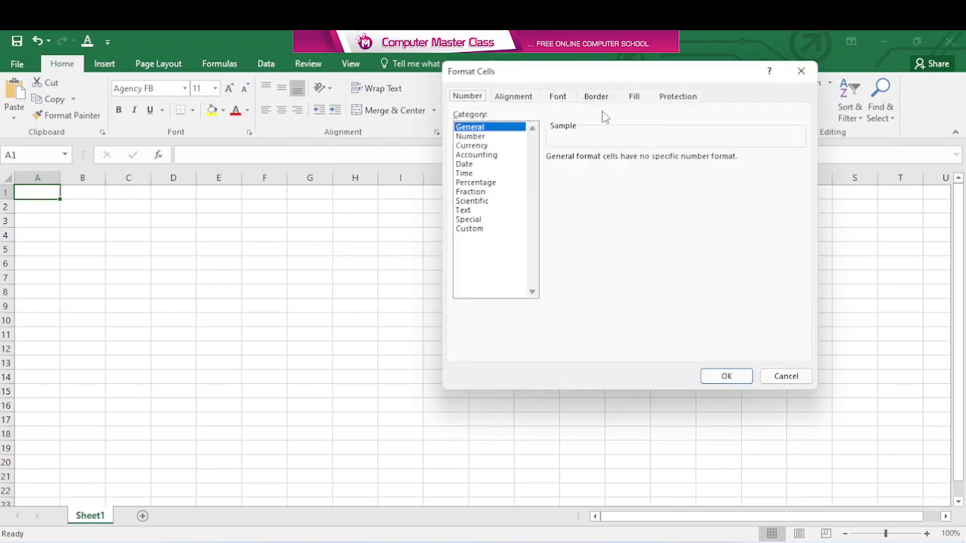
pyautogui.click(598, 97)
pyautogui.click(638, 98)
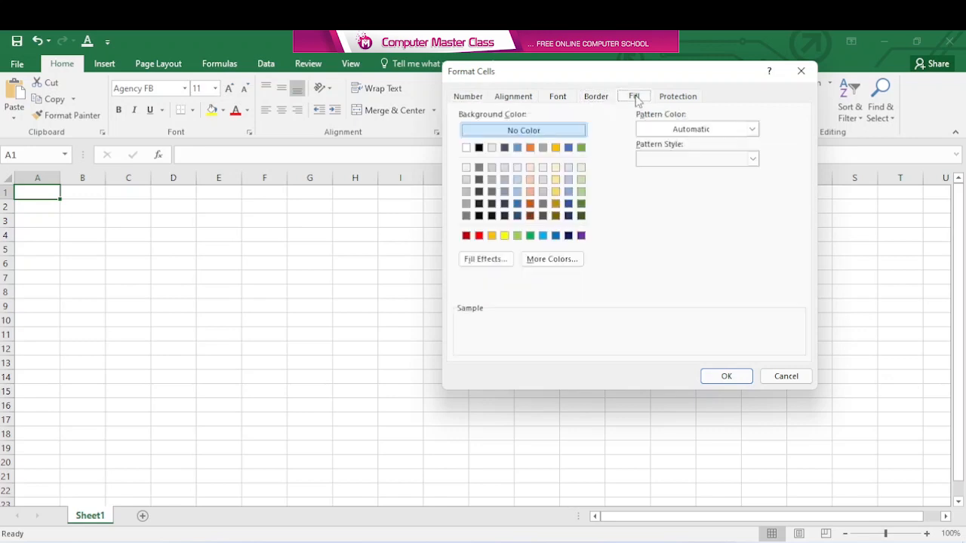
pyautogui.click(678, 102)
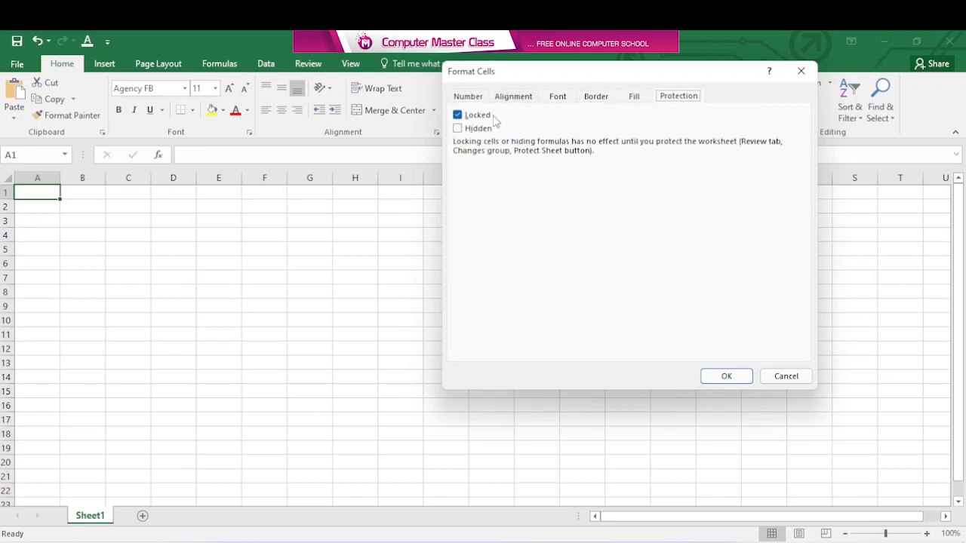
pyautogui.click(785, 377)
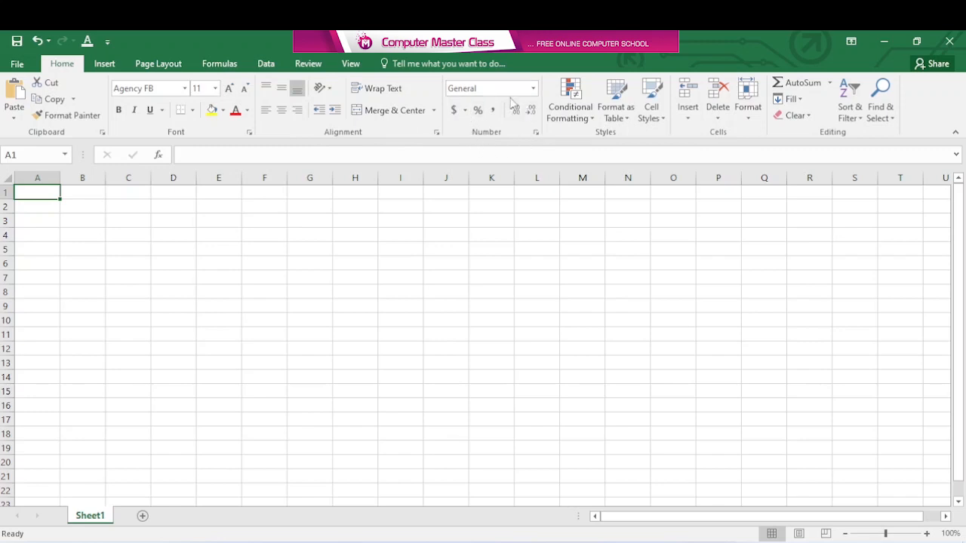
pyautogui.click(105, 65)
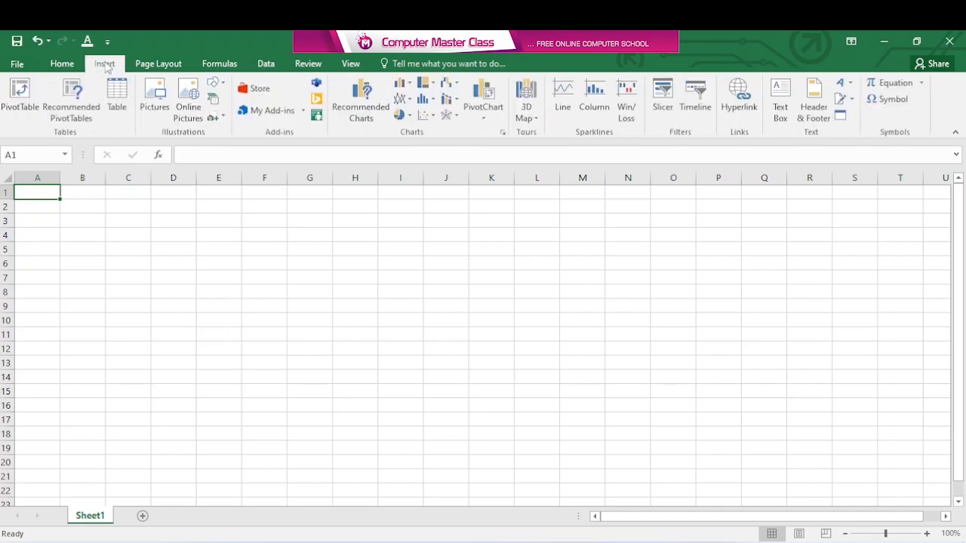
pyautogui.click(160, 65)
pyautogui.click(217, 65)
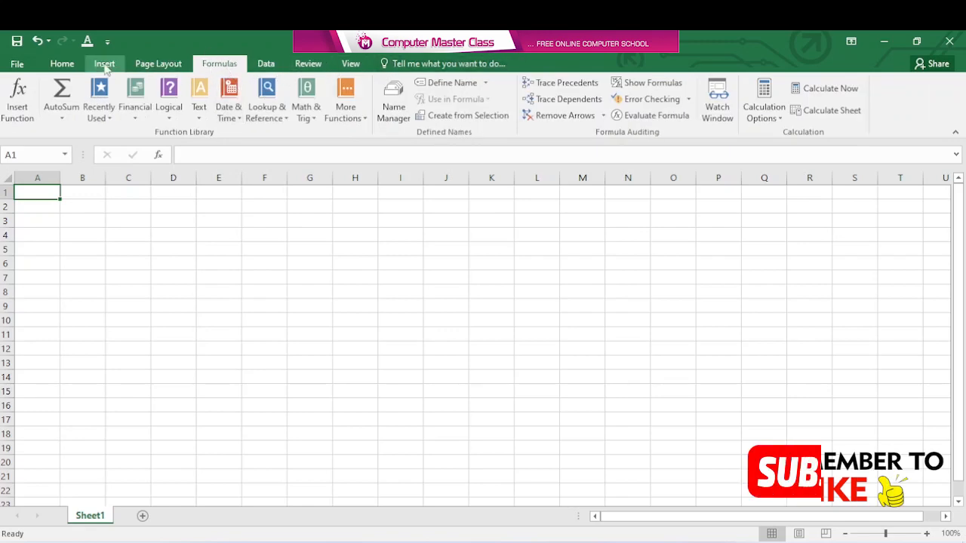
pyautogui.click(60, 67)
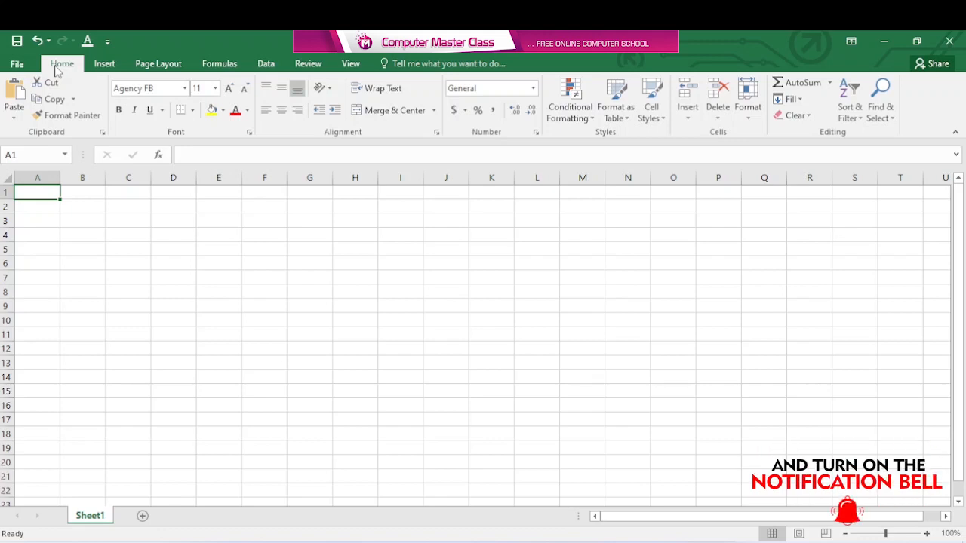
# Step: Check the active cell's reference, select cell E2 and open its contents for editing
pyautogui.click(19, 154)
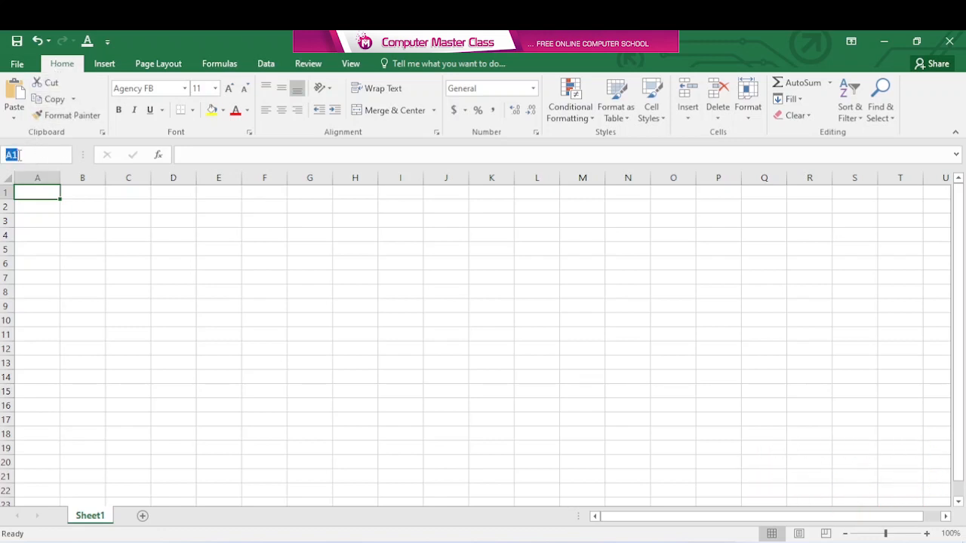
pyautogui.click(231, 208)
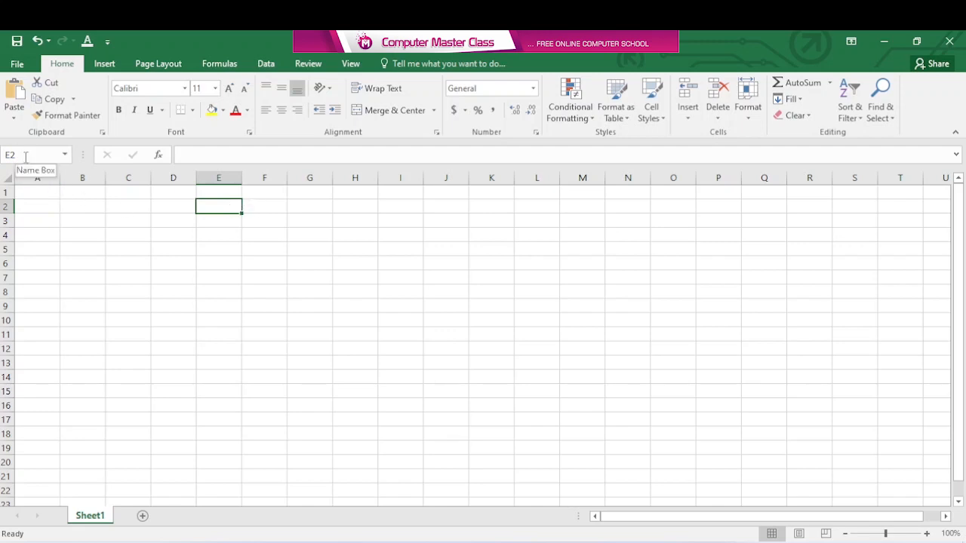
pyautogui.click(191, 157)
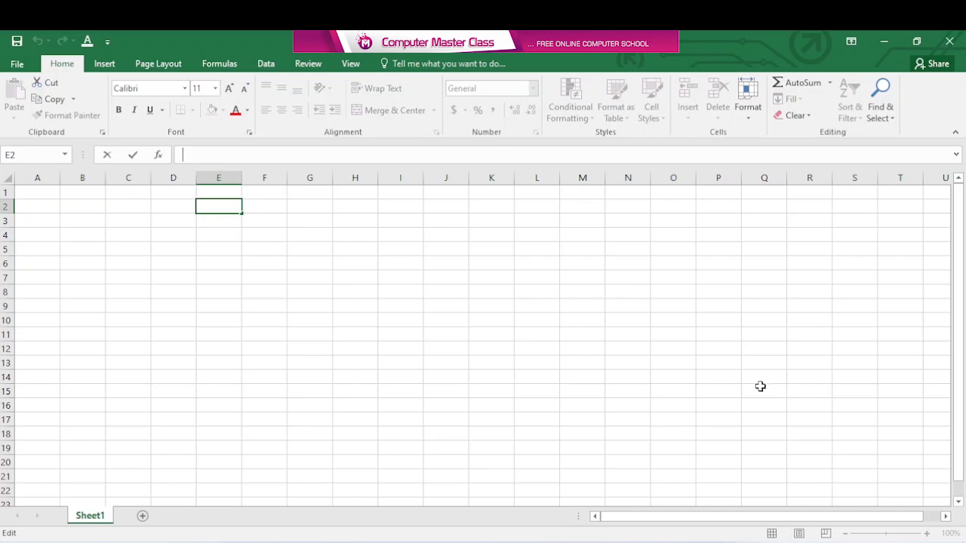
# Step: Select the single cells R3 and S3 one after the other
pyautogui.moveTo(683, 517); pyautogui.dragTo(710, 519)
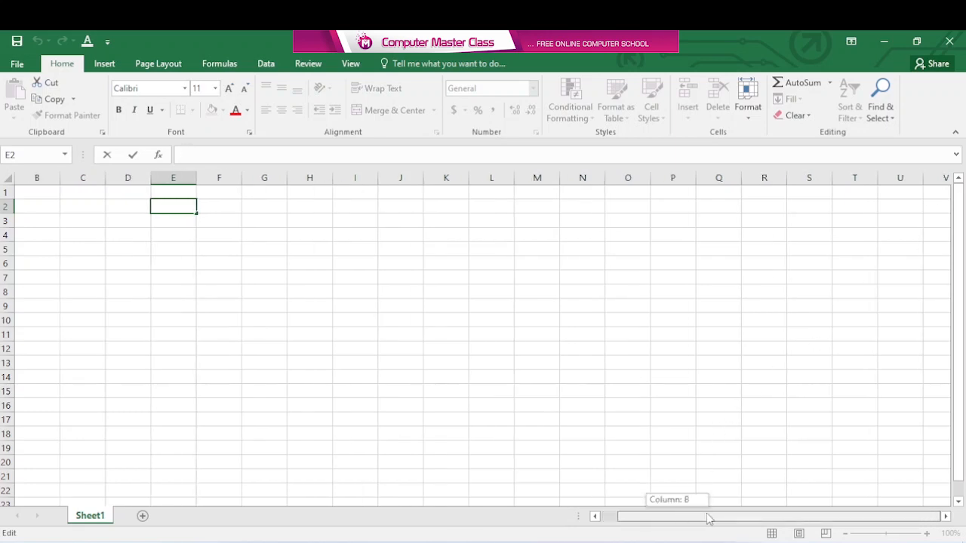
pyautogui.click(946, 517)
pyautogui.click(946, 517)
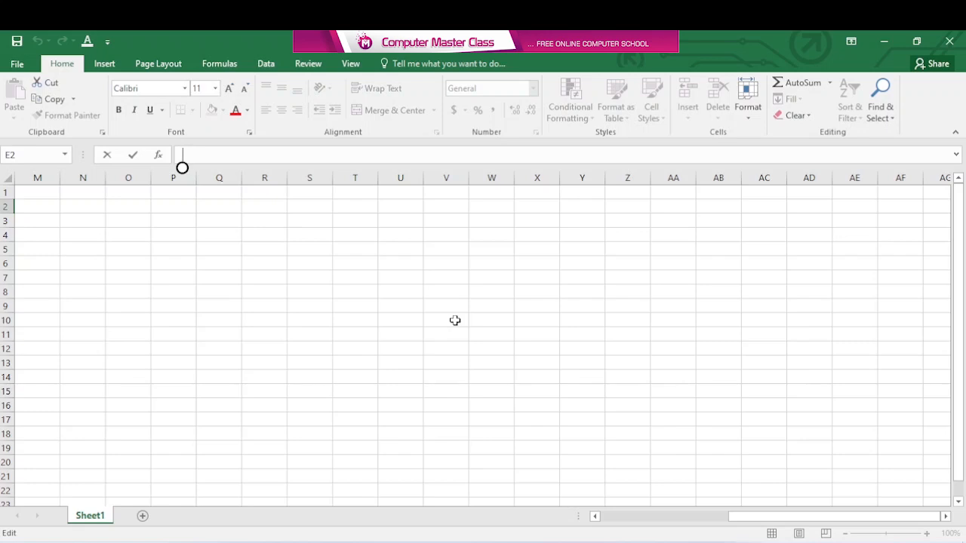
pyautogui.click(270, 224)
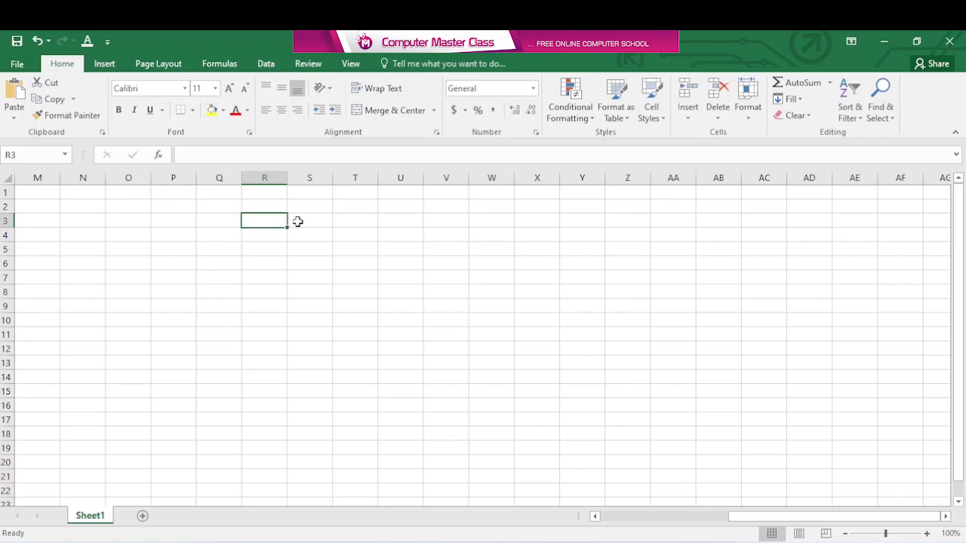
pyautogui.click(298, 221)
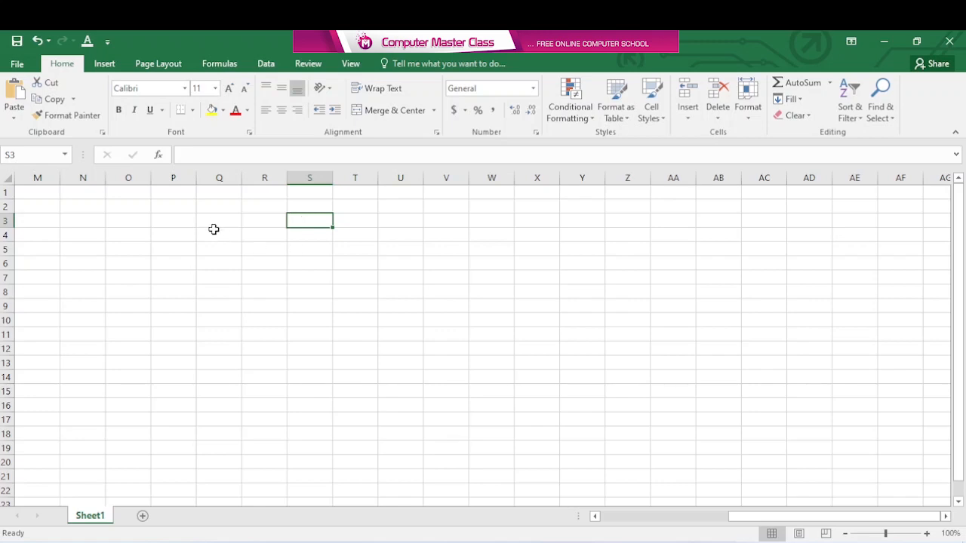
# Step: Select the block Q3:V13, a stretch of row 3 starting at Q3, and the column range Q3:Q17 in turn
pyautogui.moveTo(203, 220); pyautogui.dragTo(449, 366)
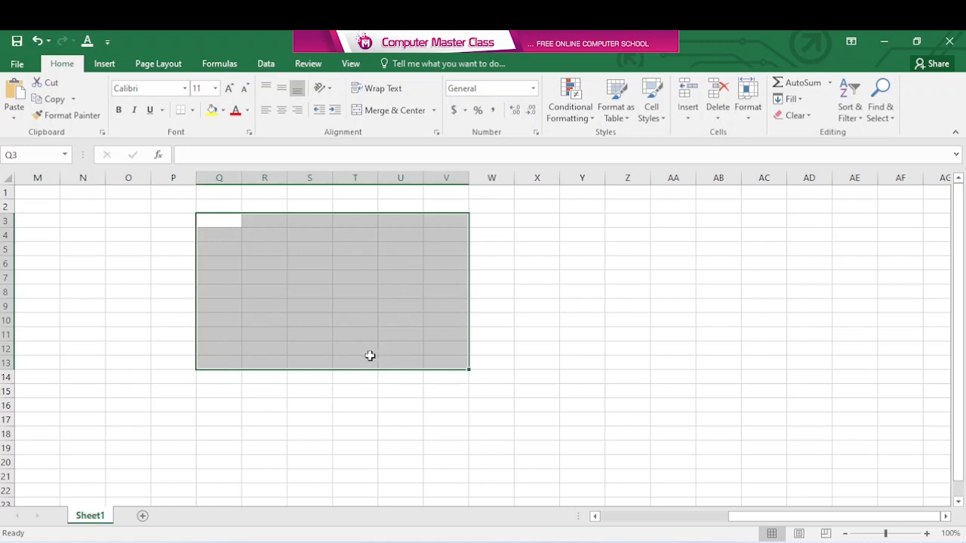
pyautogui.click(219, 223)
pyautogui.moveTo(210, 221); pyautogui.dragTo(563, 224)
pyautogui.moveTo(219, 220); pyautogui.dragTo(217, 427)
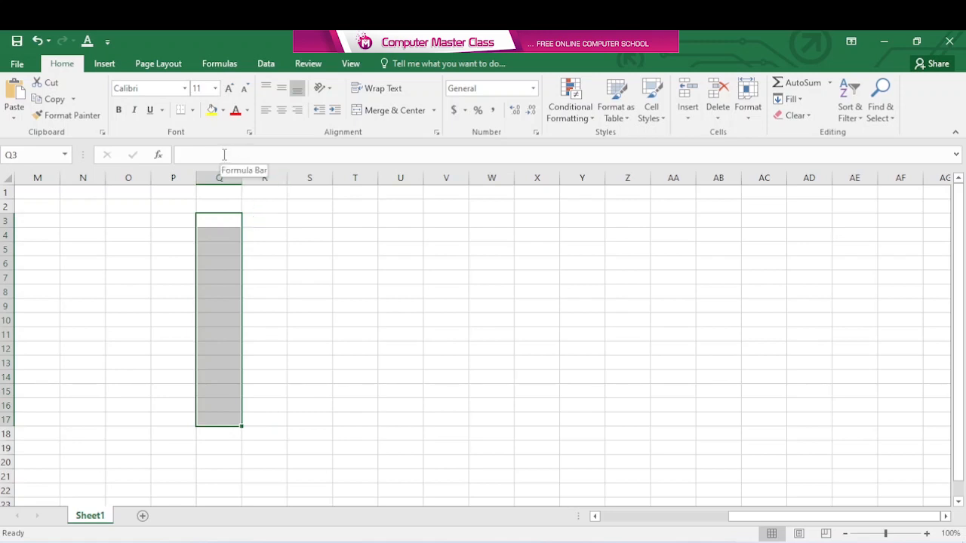
# Step: Select only cell Q3 and open its contents for editing
pyautogui.click(214, 222)
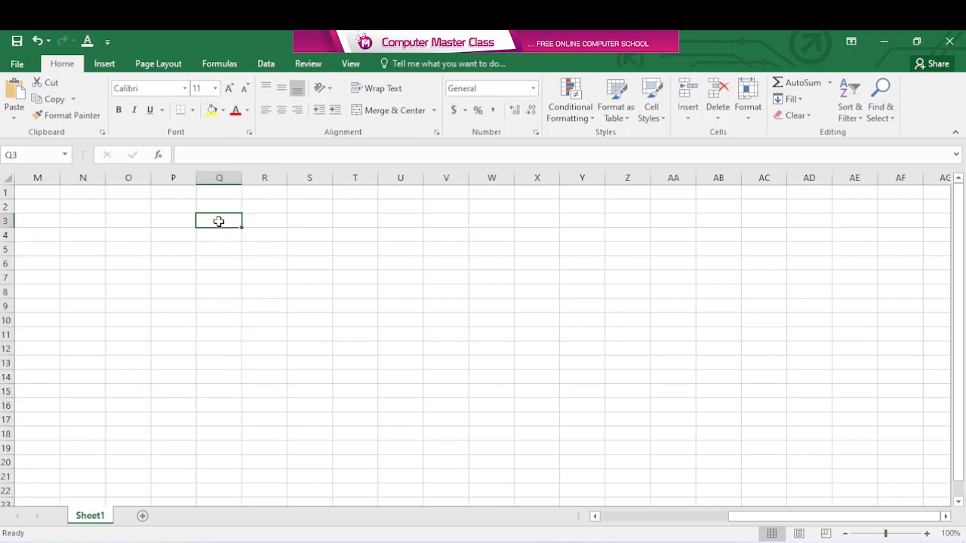
pyautogui.click(217, 156)
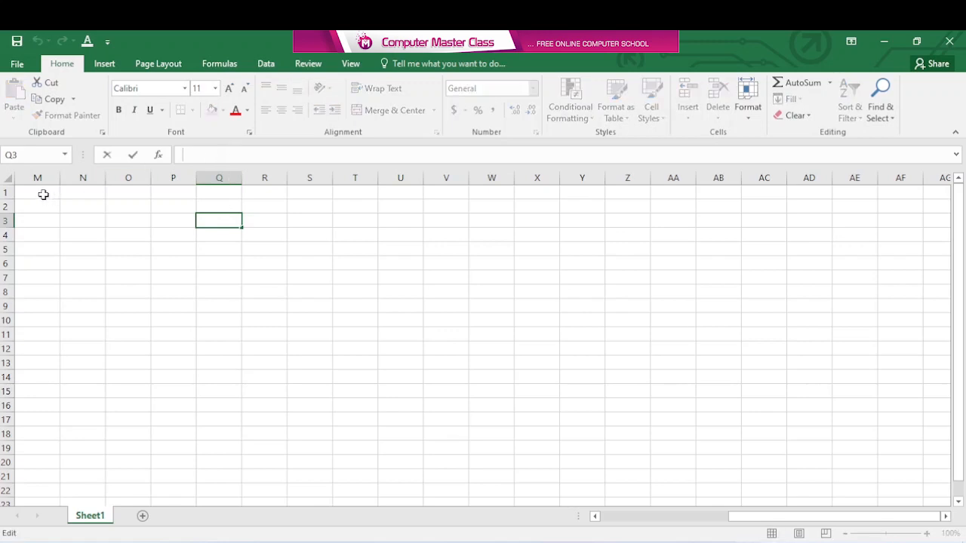
# Step: Enter the text a1:a19 in cell A1 and clear the cell again
pyautogui.moveTo(778, 519); pyautogui.dragTo(654, 526)
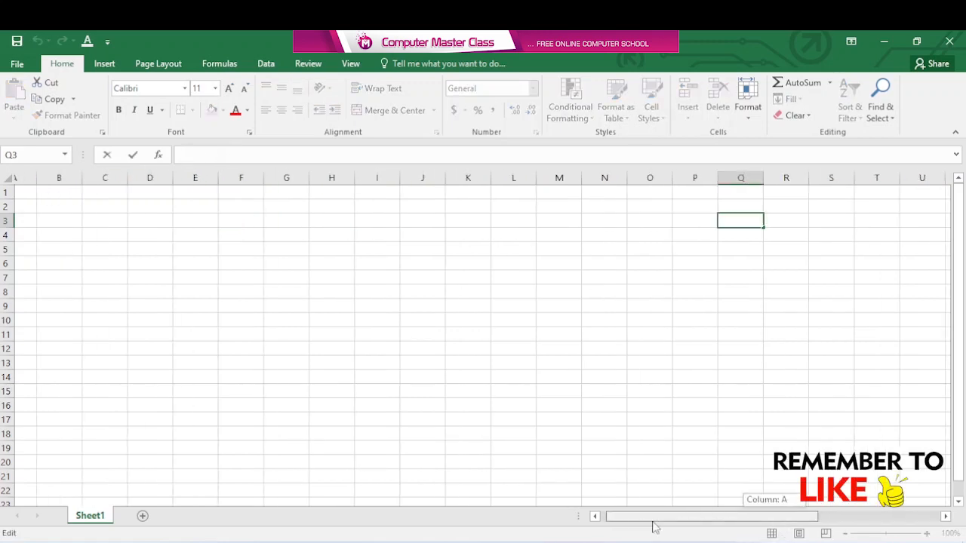
pyautogui.click(42, 194)
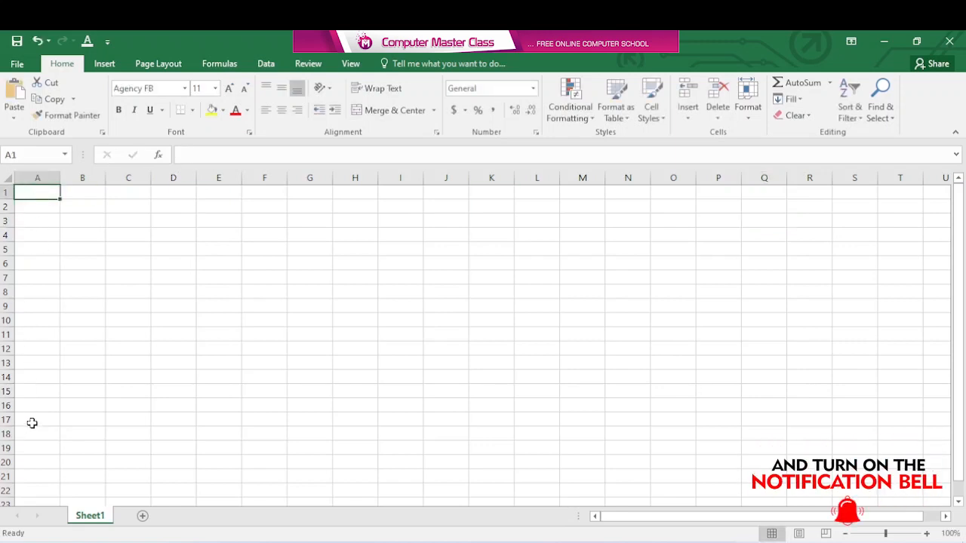
pyautogui.click(197, 151)
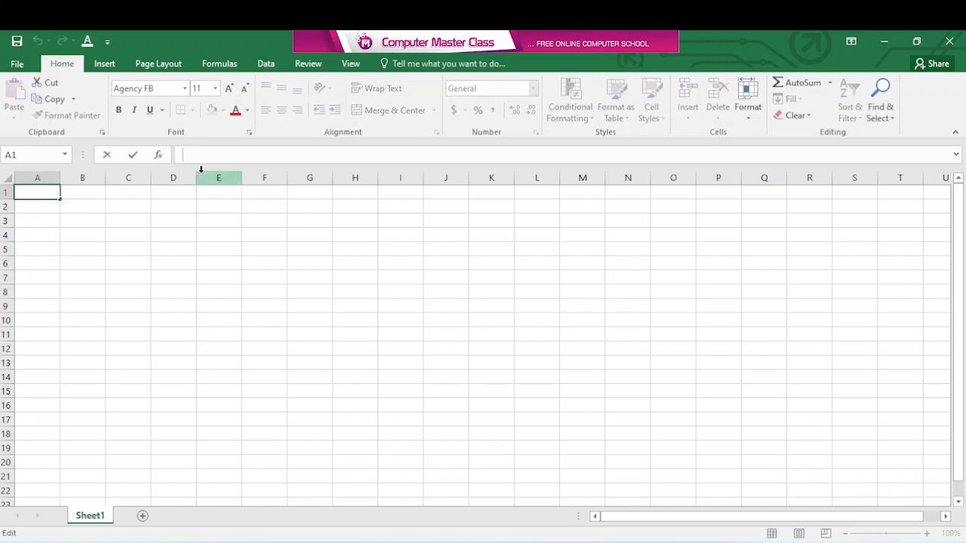
pyautogui.write('a1:a19')
pyautogui.press('Return')
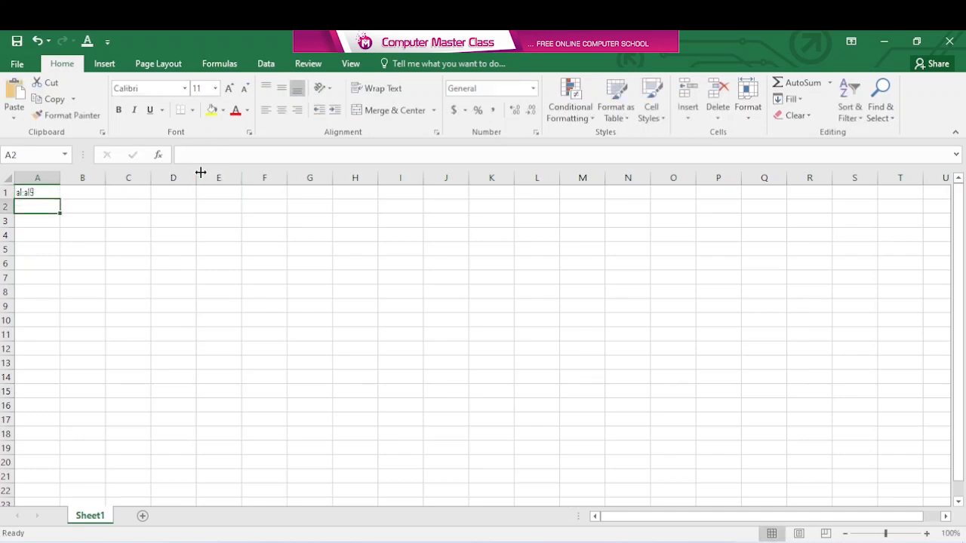
pyautogui.click(37, 192)
pyautogui.press('Delete')
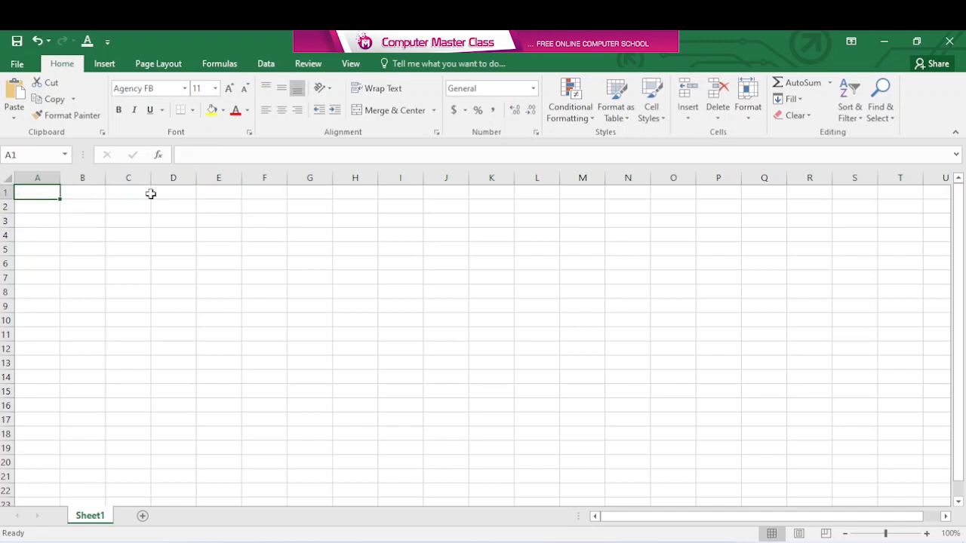
# Step: Select the cell range D2:J17 and release it by selecting the single cell L13
pyautogui.moveTo(166, 207); pyautogui.dragTo(451, 415)
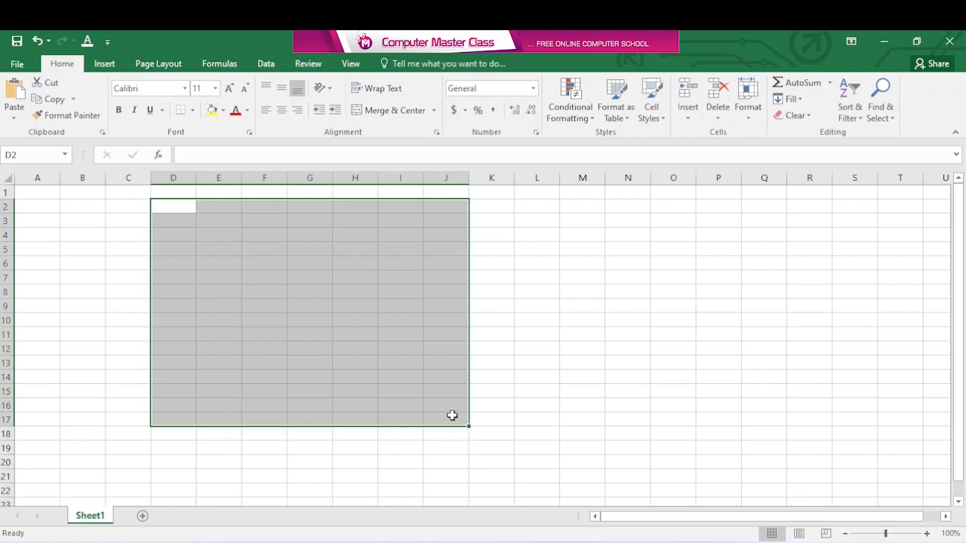
pyautogui.click(529, 360)
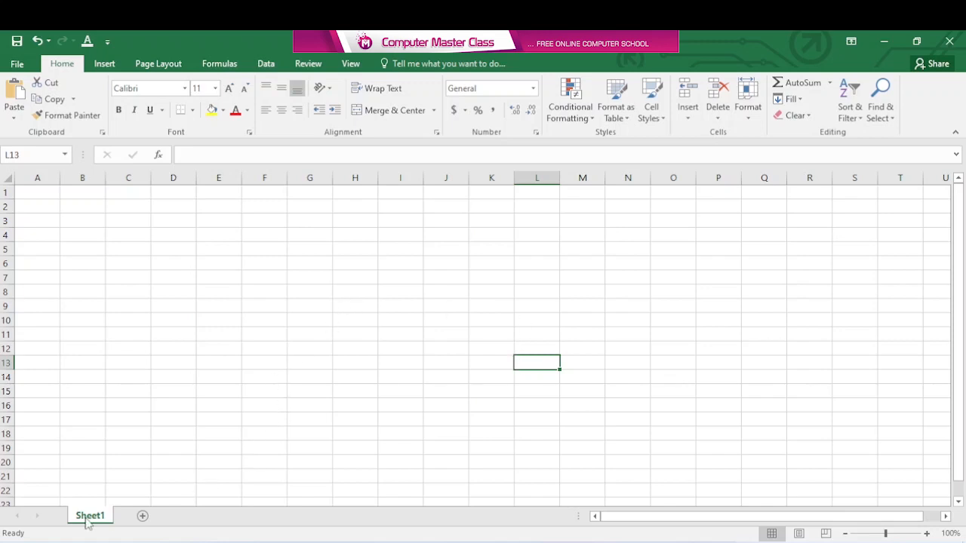
# Step: Add two new worksheets after Sheet1 in the workbook
pyautogui.click(143, 517)
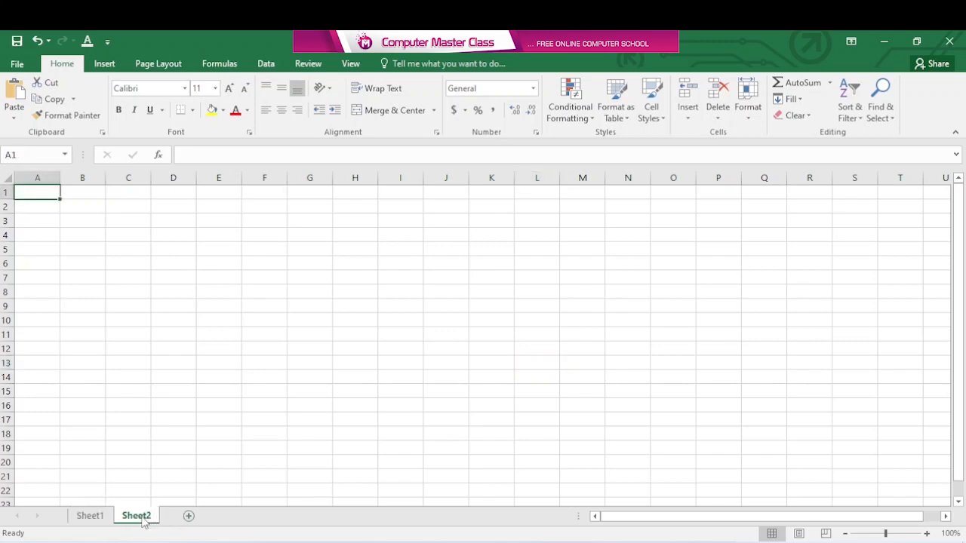
pyautogui.click(189, 517)
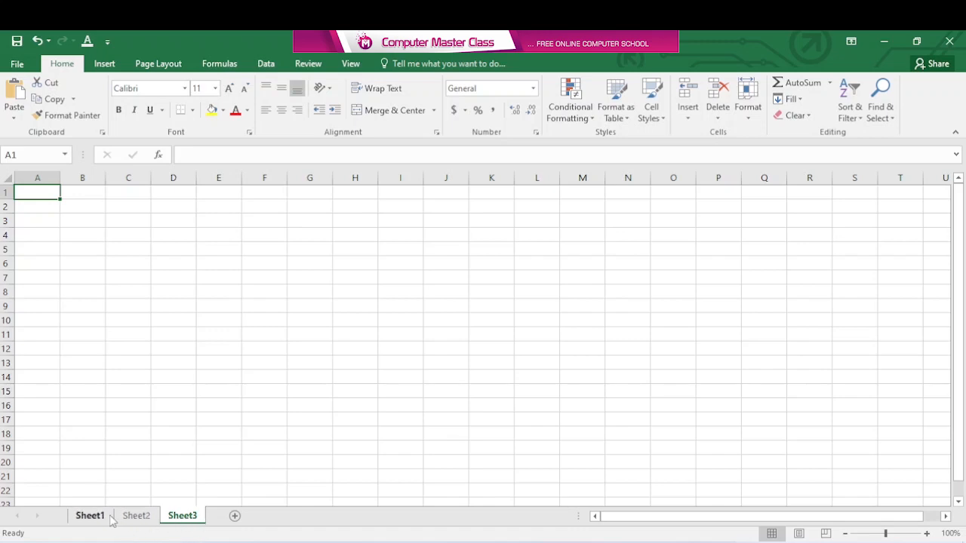
# Step: Delete the Sheet3 worksheet from the workbook
pyautogui.rightClick(191, 520)
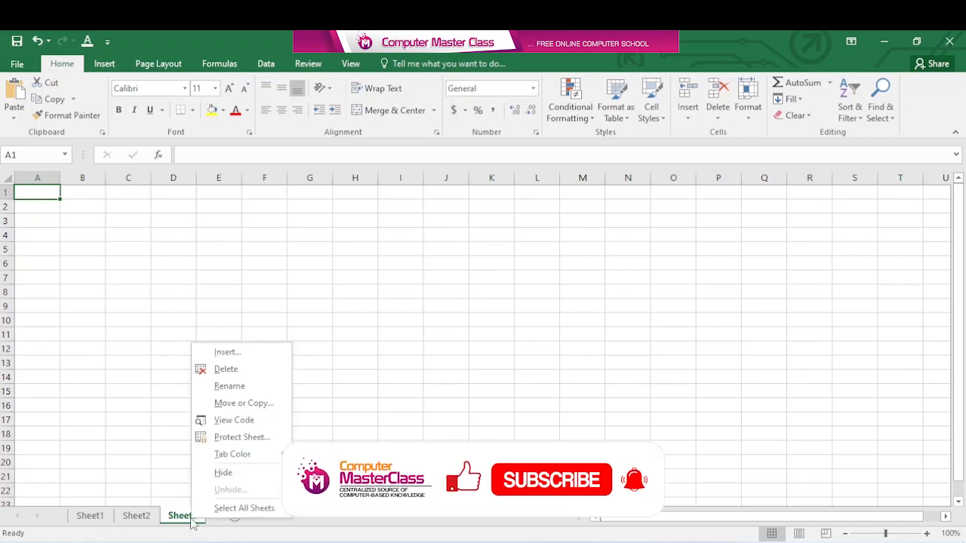
pyautogui.click(257, 370)
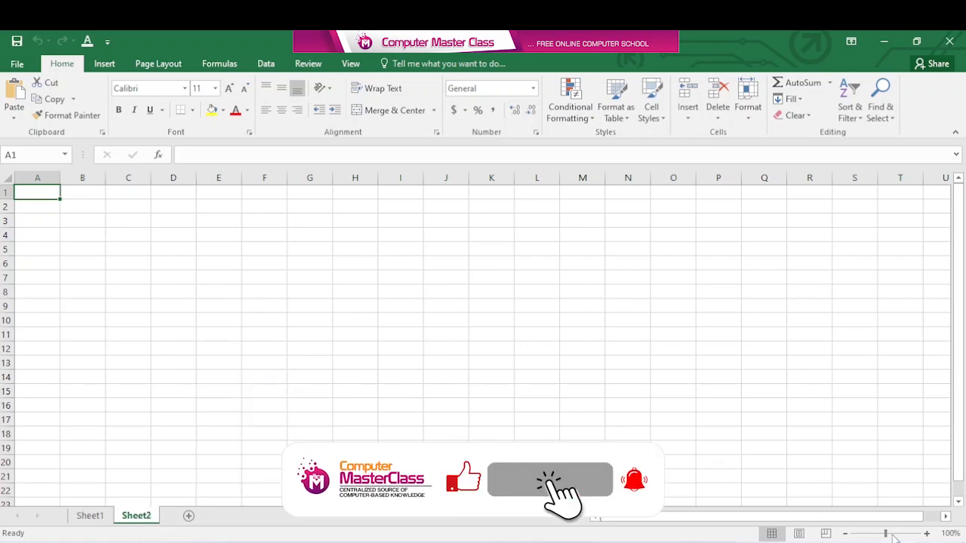
# Step: Magnify Sheet2 to 172% and scroll the sheet horizontally and vertically to view other columns and rows
pyautogui.moveTo(889, 536)
pyautogui.mouseDown()
pyautogui.moveTo(877, 535)
pyautogui.moveTo(897, 536)
pyautogui.mouseUp()
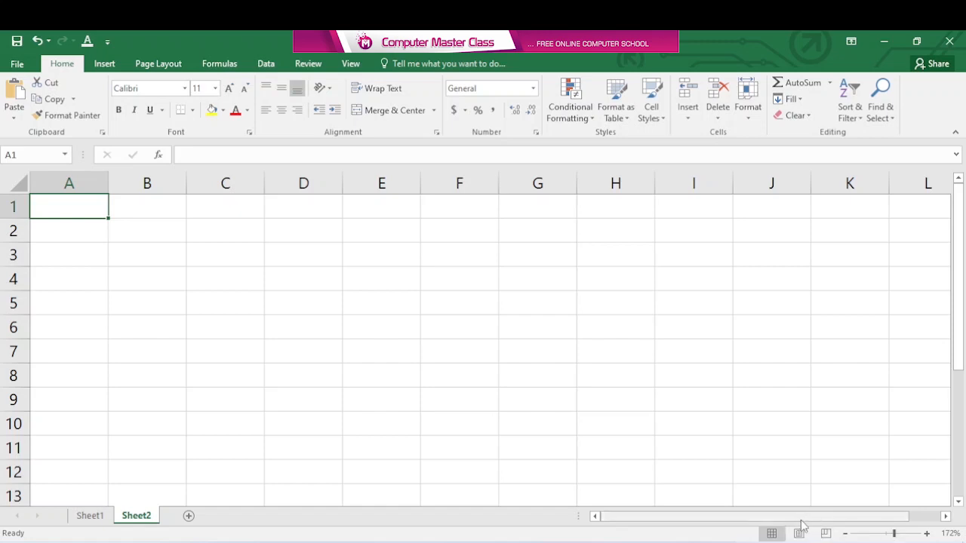
pyautogui.moveTo(792, 519); pyautogui.dragTo(736, 522)
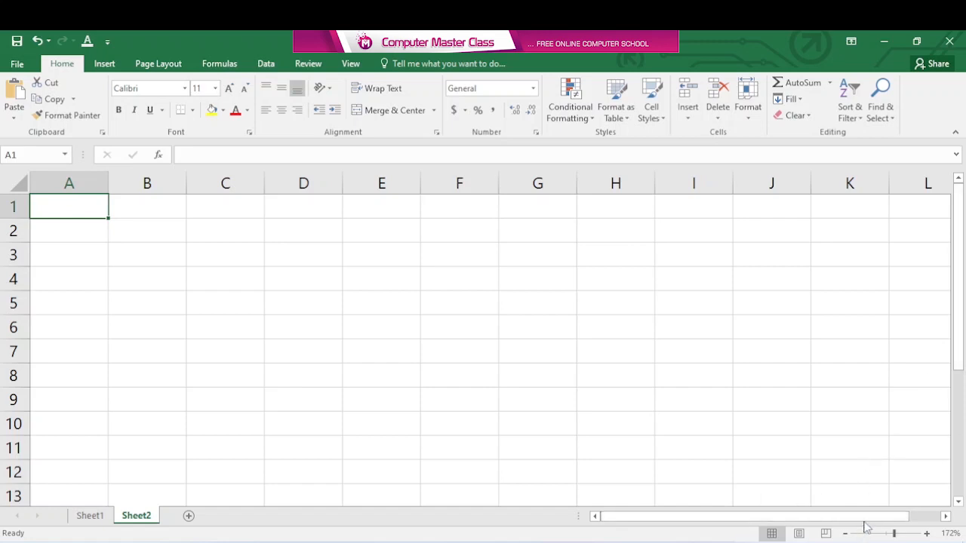
pyautogui.moveTo(865, 520); pyautogui.dragTo(692, 521)
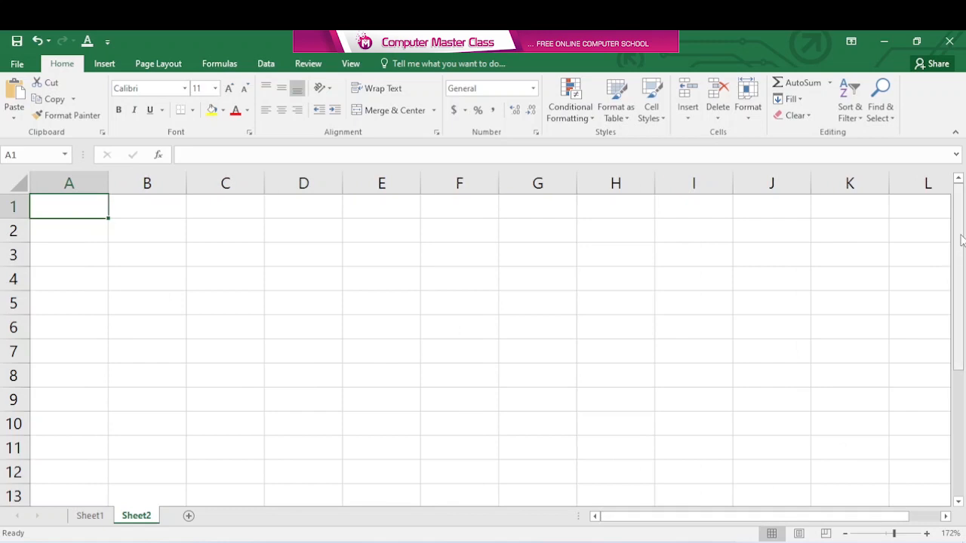
pyautogui.moveTo(963, 240); pyautogui.dragTo(962, 217)
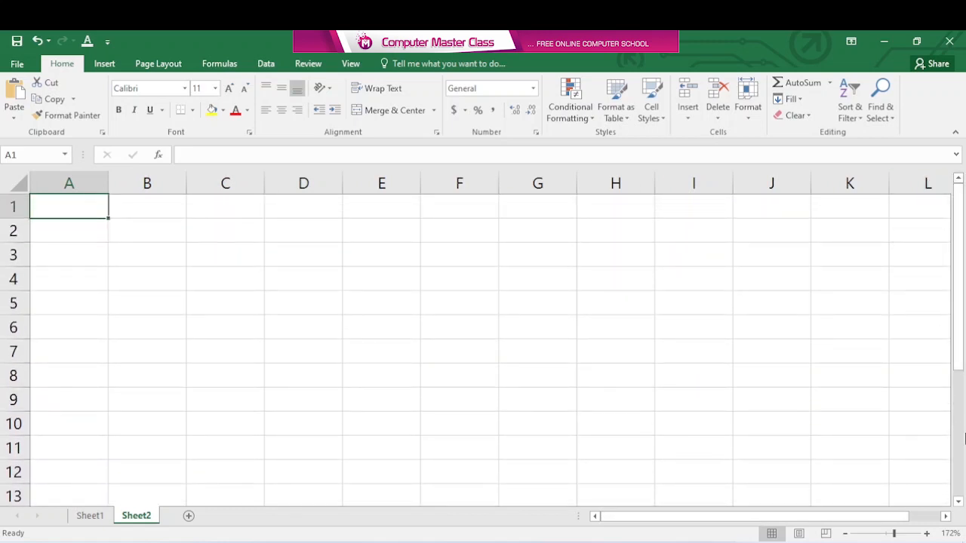
pyautogui.click(960, 503)
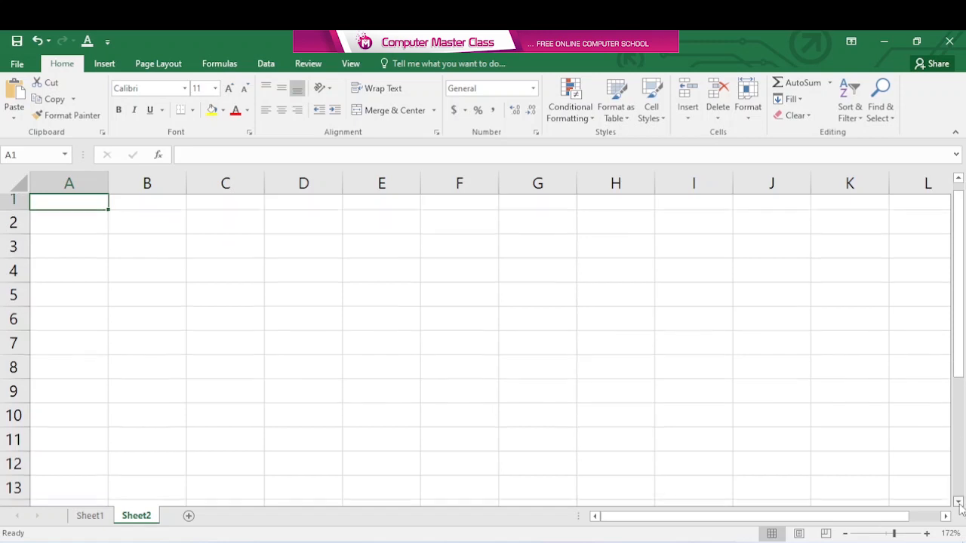
pyautogui.click(960, 503)
pyautogui.click(959, 504)
pyautogui.moveTo(962, 329)
pyautogui.mouseDown()
pyautogui.moveTo(965, 408)
pyautogui.moveTo(964, 242)
pyautogui.moveTo(964, 324)
pyautogui.mouseUp()
# Step: Delete the Sheet2 worksheet so that only Sheet1 remains in the workbook
pyautogui.rightClick(150, 519)
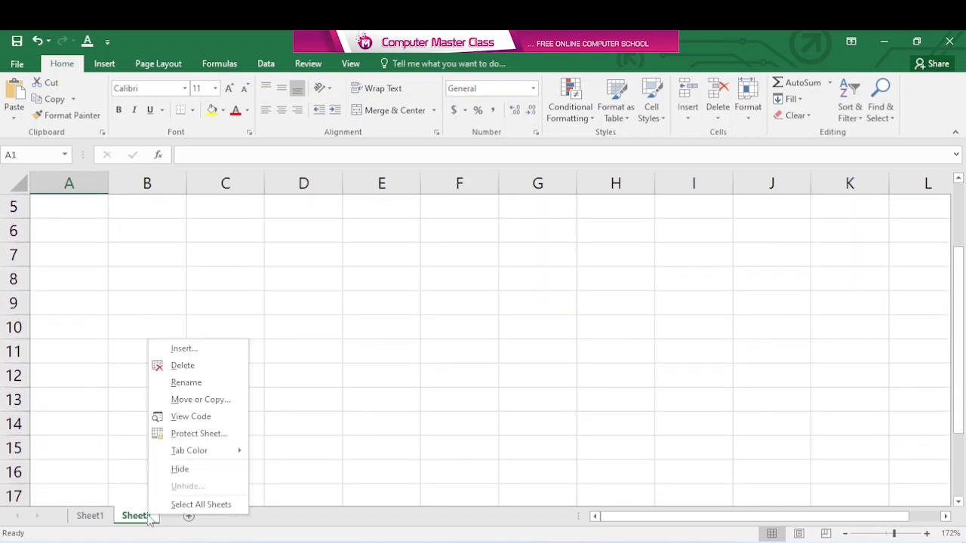
pyautogui.click(182, 366)
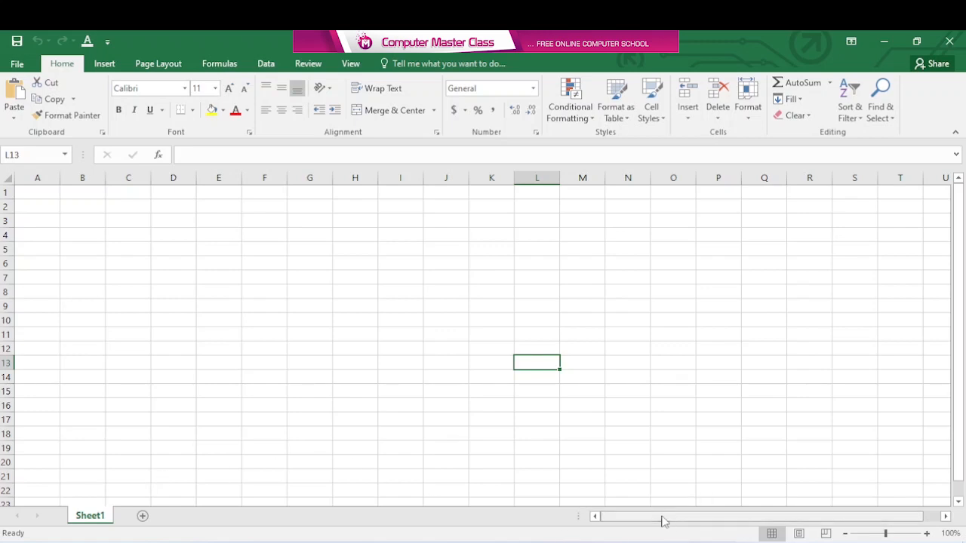
# Step: Enter the heading SIMPLE CALCULATION FUNCTIONS in cell C2 of Sheet1
pyautogui.click(90, 215)
pyautogui.click(92, 206)
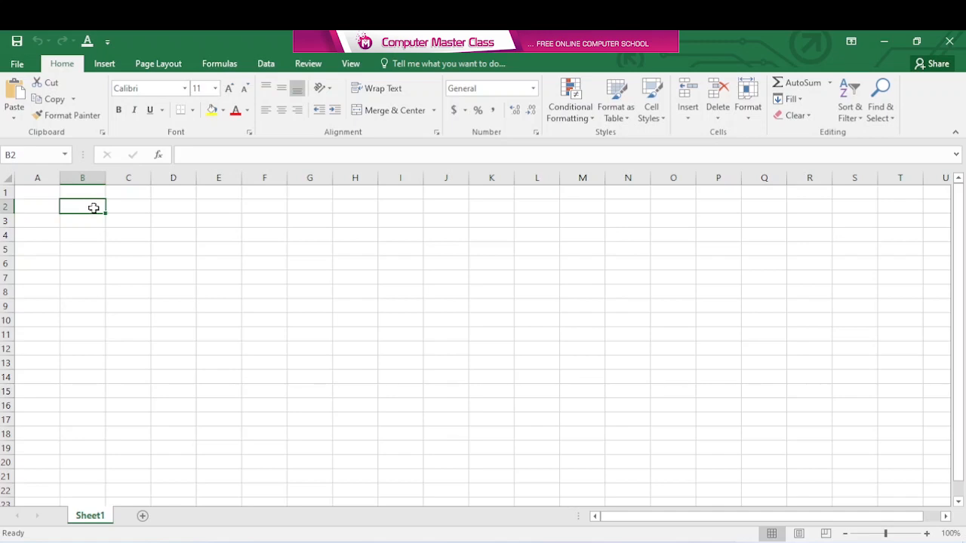
pyautogui.click(110, 207)
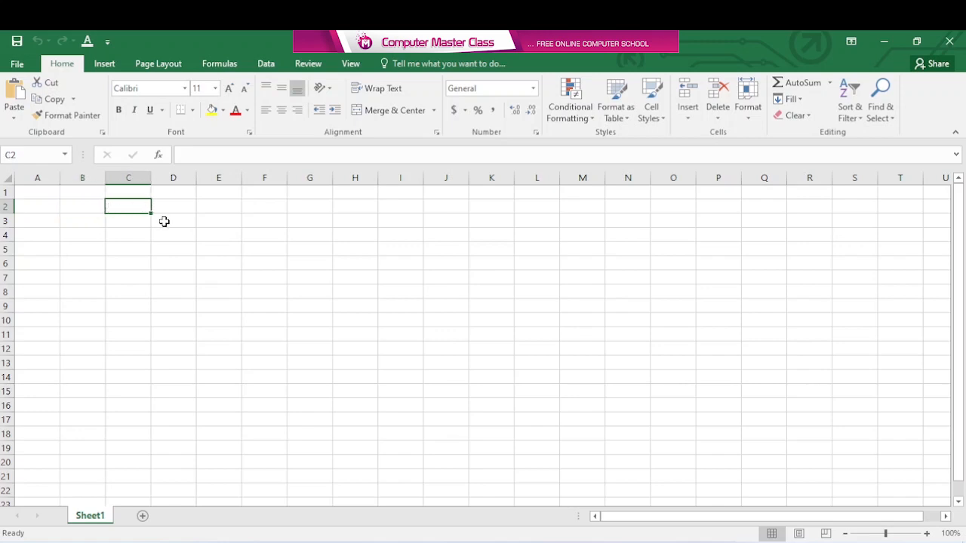
pyautogui.write('sim')
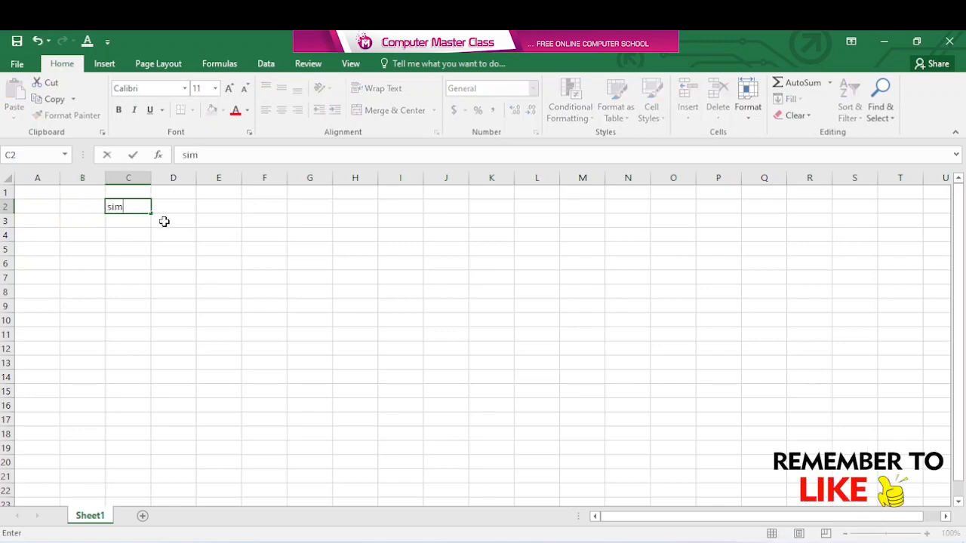
pyautogui.press('BackSpace')
pyautogui.press('BackSpace')
pyautogui.press('BackSpace')
pyautogui.write('SIMOP')
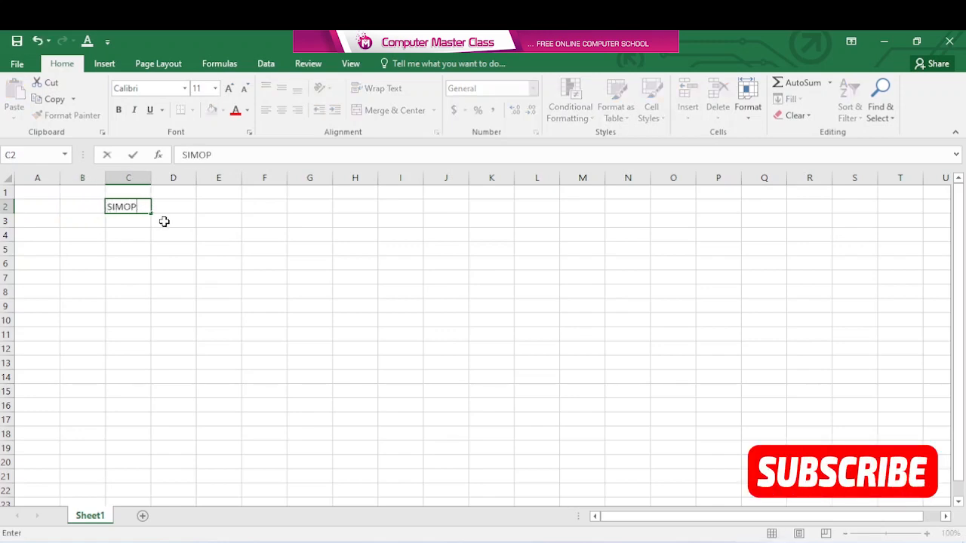
pyautogui.press('BackSpace')
pyautogui.press('BackSpace')
pyautogui.write('PLE CALS')
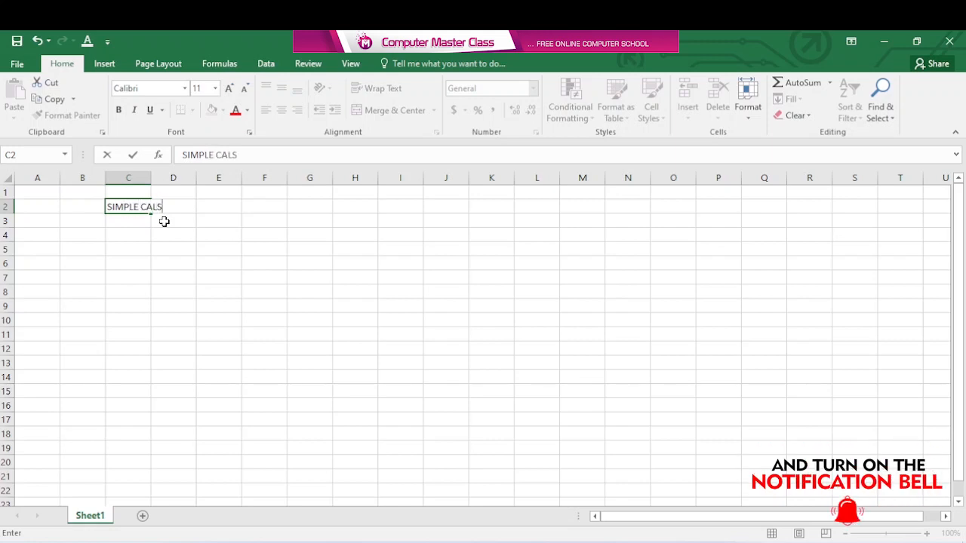
pyautogui.press('BackSpace')
pyautogui.write('CU')
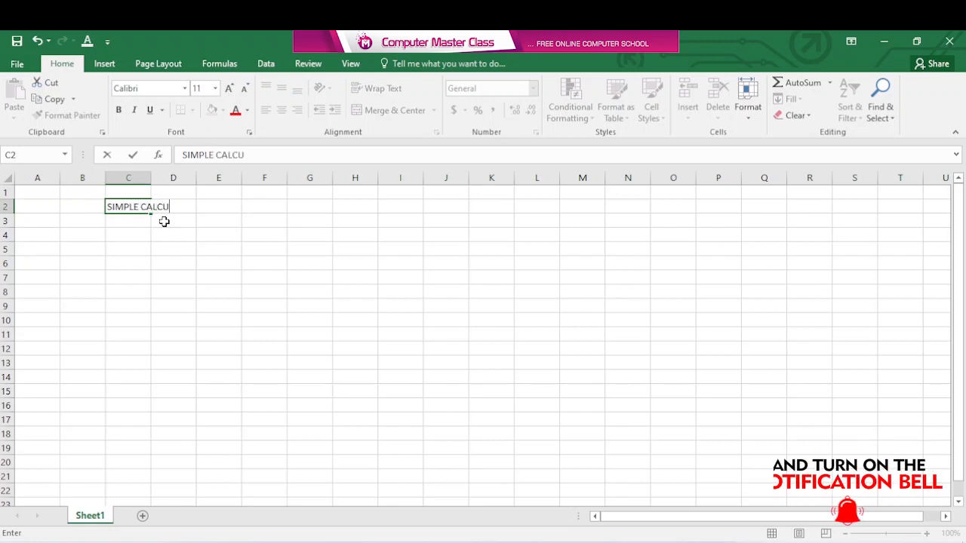
pyautogui.write('LATION FUNCTIONS')
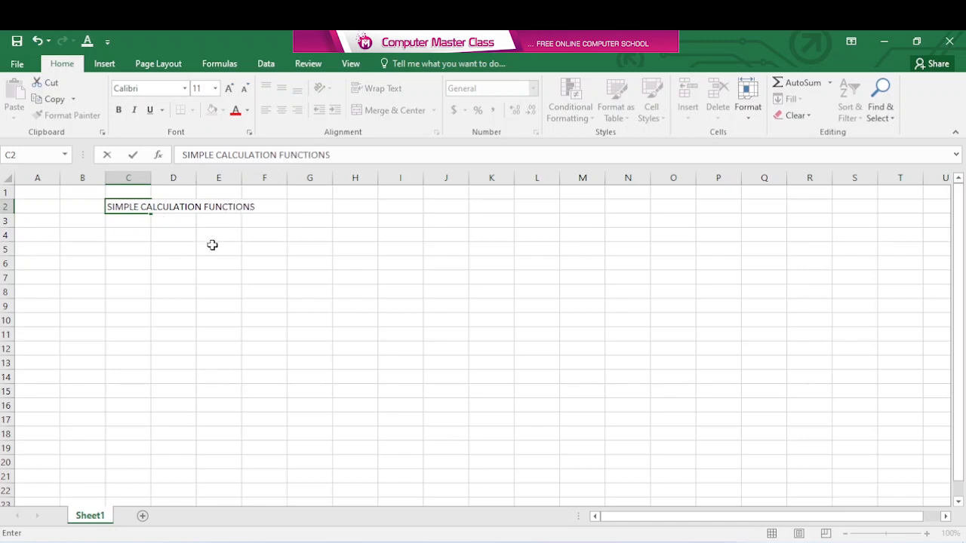
pyautogui.click(212, 246)
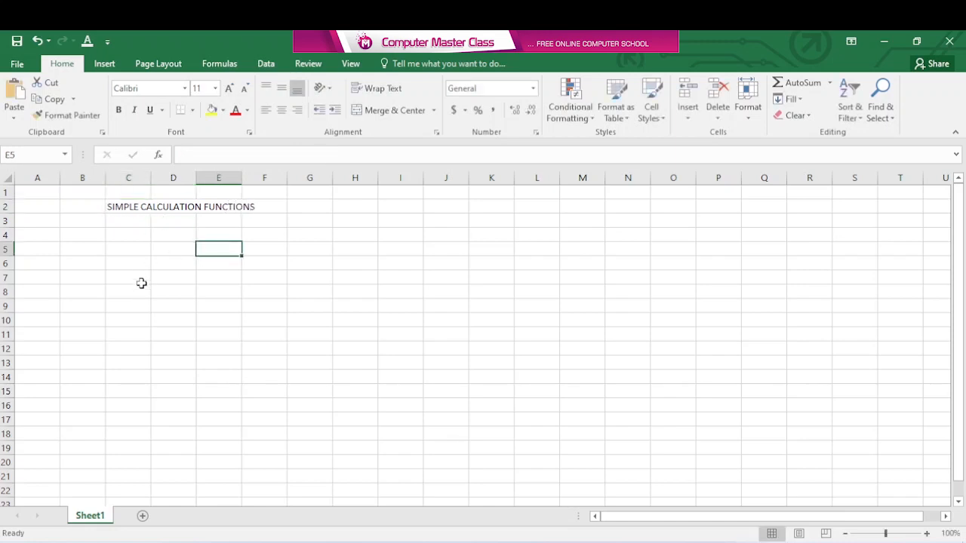
# Step: Widen column C until the heading in C2 fits, and format the heading as bold and centred
pyautogui.click(120, 207)
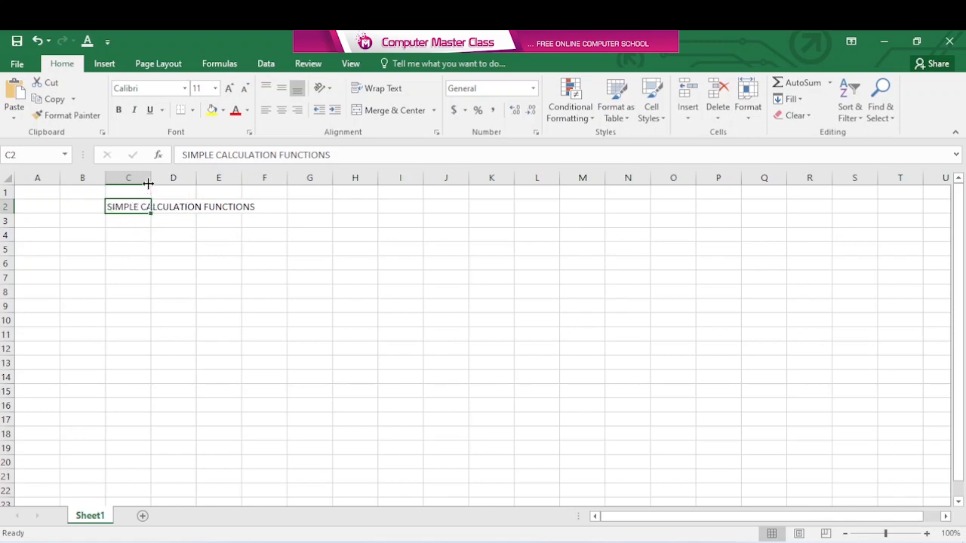
pyautogui.moveTo(151, 178); pyautogui.dragTo(307, 184)
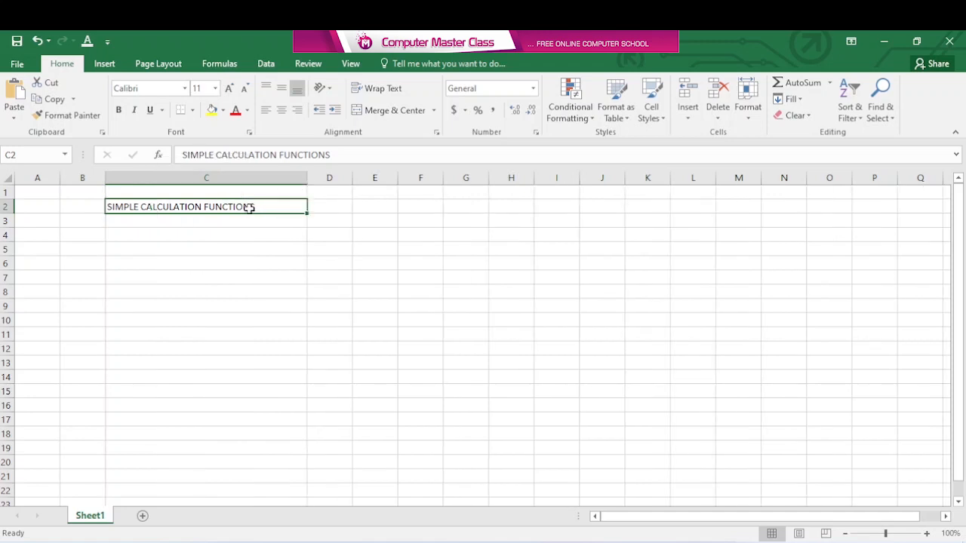
pyautogui.click(119, 111)
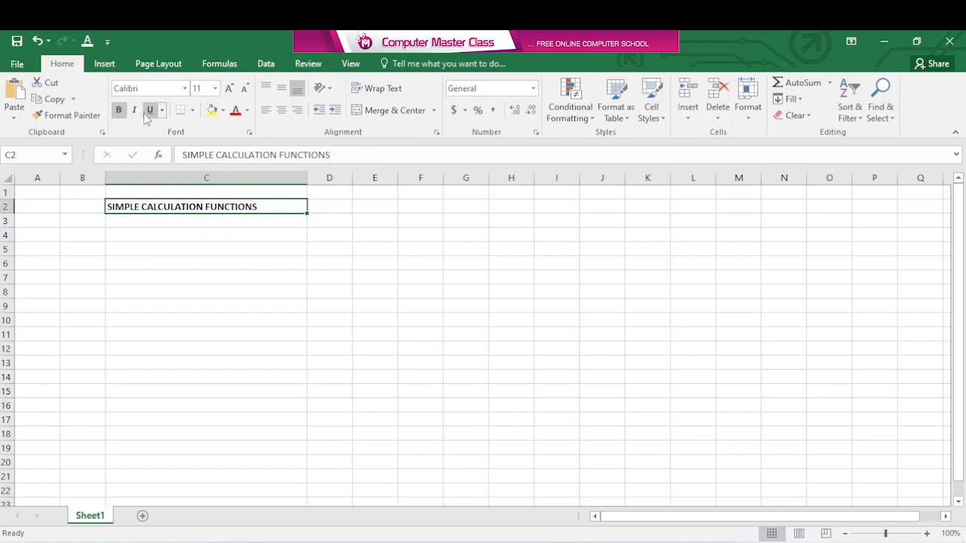
pyautogui.click(284, 116)
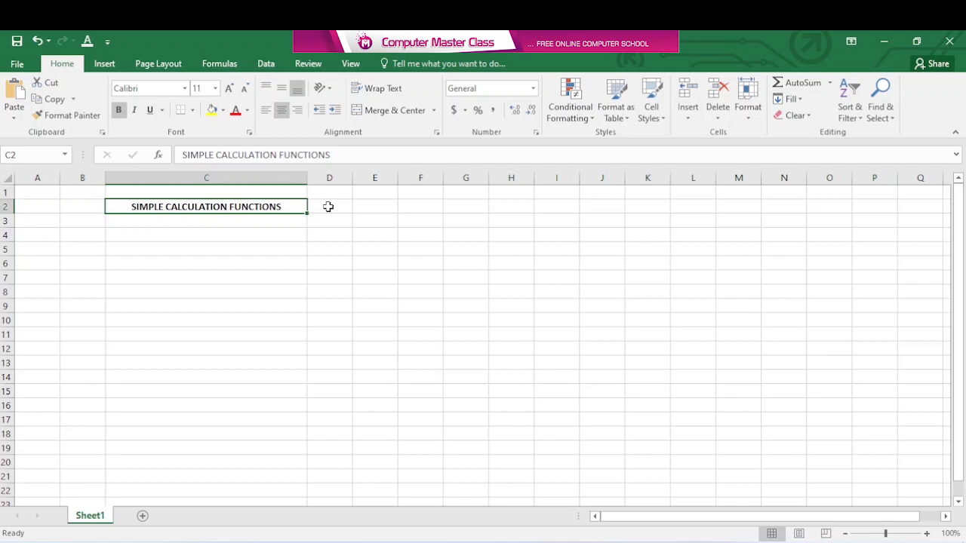
# Step: Undo the heading's formatting, column widening and text entry, and redo only the text entry in C2
pyautogui.click(34, 41)
pyautogui.click(34, 42)
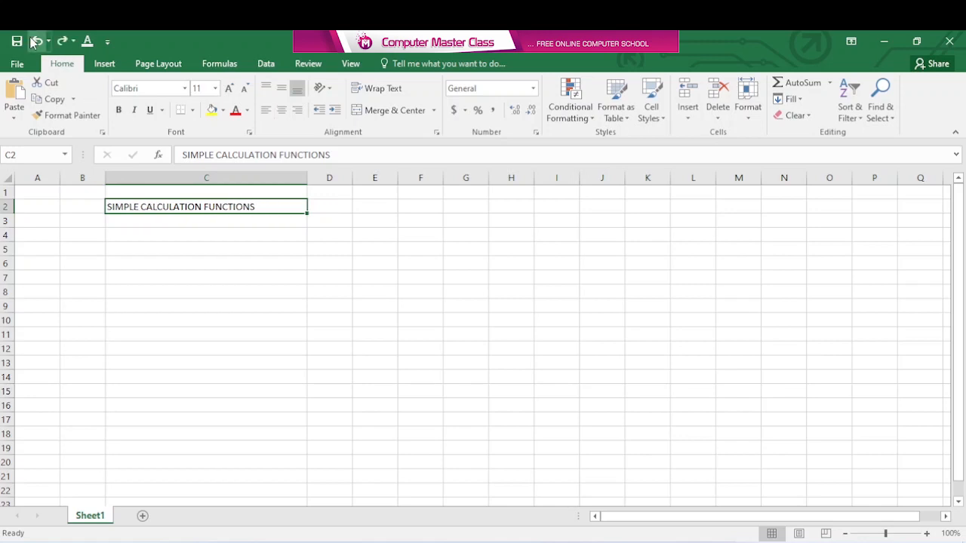
pyautogui.click(34, 42)
pyautogui.click(34, 41)
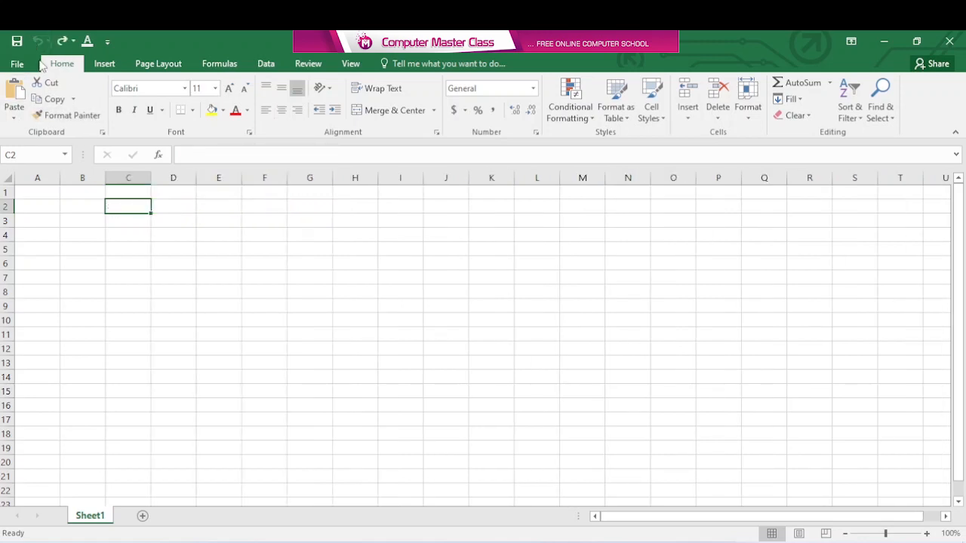
pyautogui.click(62, 41)
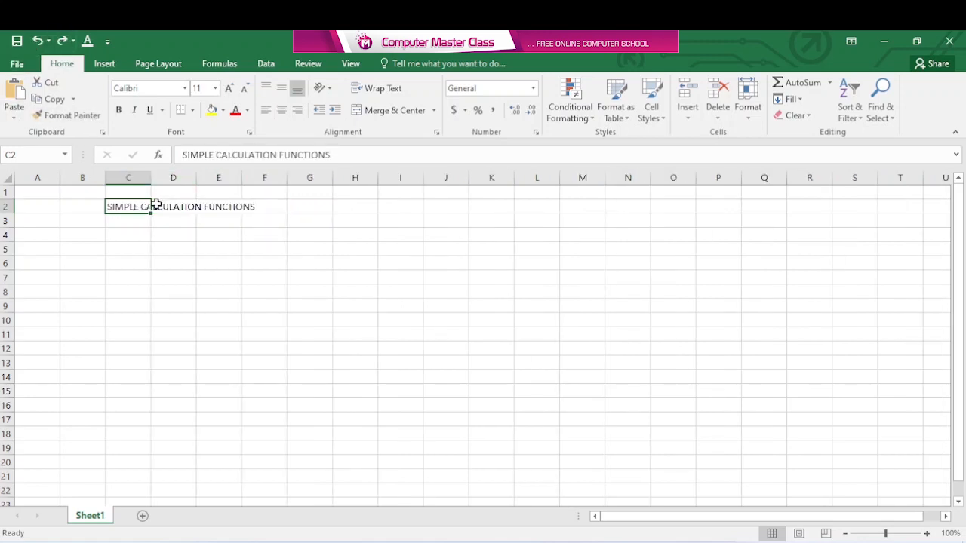
# Step: Merge and center the heading across cells C2:F2
pyautogui.moveTo(122, 207); pyautogui.dragTo(264, 207)
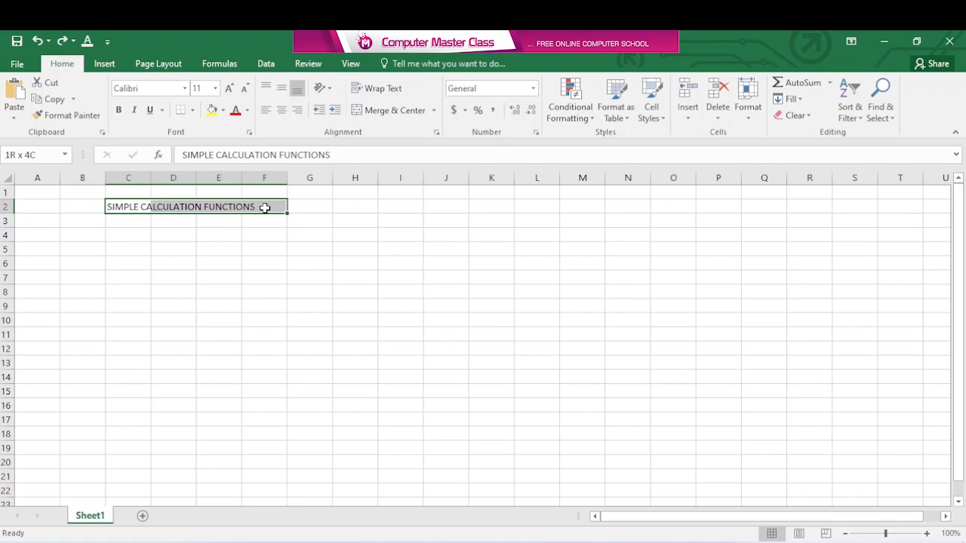
pyautogui.moveTo(264, 208); pyautogui.dragTo(265, 208)
pyautogui.click(374, 115)
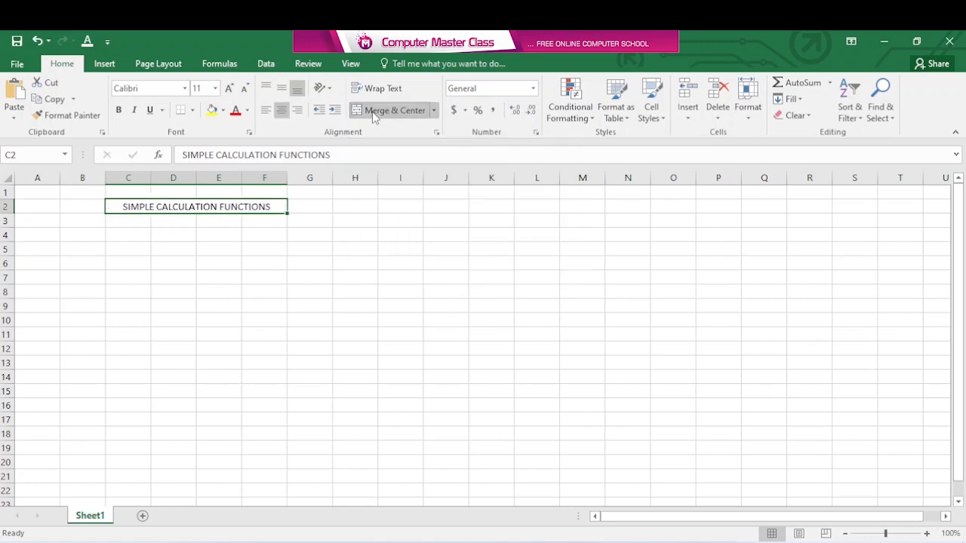
pyautogui.click(227, 224)
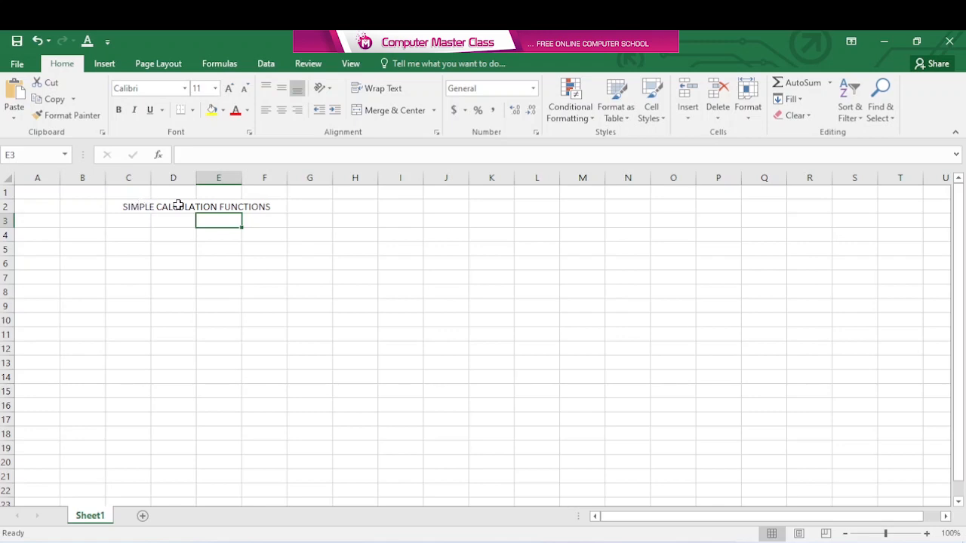
# Step: Enter the column headings GROUP A in cell C3 and GROUP B in cell D3
pyautogui.click(132, 224)
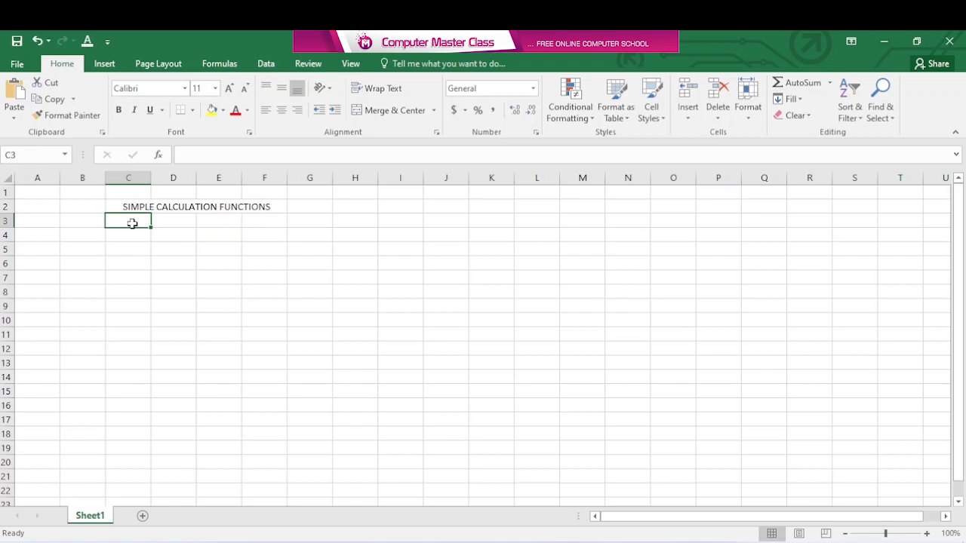
pyautogui.write(';')
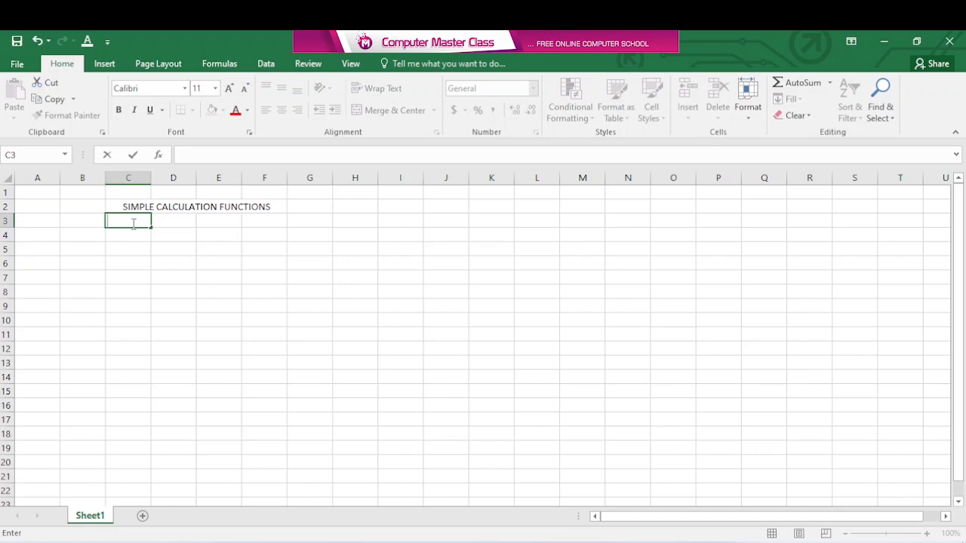
pyautogui.write('GRA')
pyautogui.press('BackSpace')
pyautogui.write('OUP A')
pyautogui.press('Tab')
pyautogui.write('GROUP')
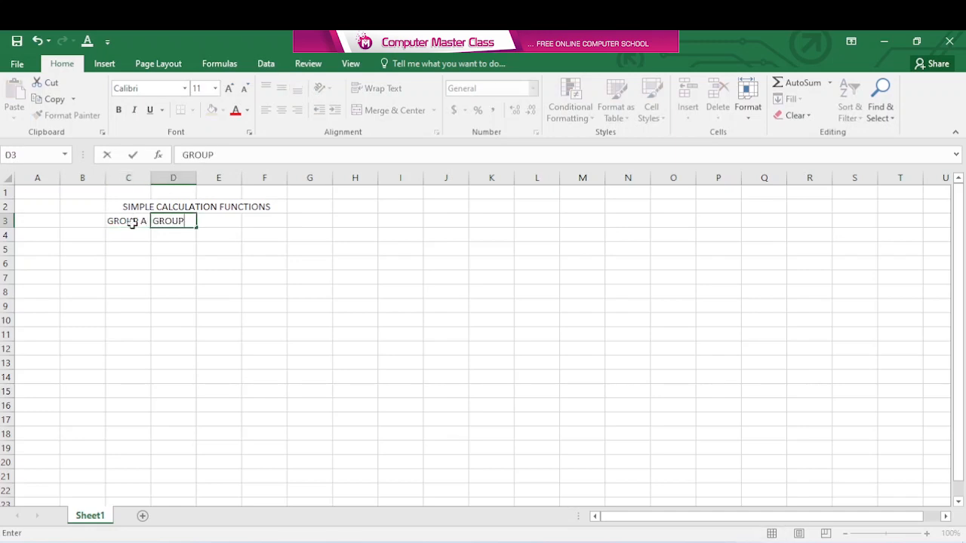
pyautogui.write(' B')
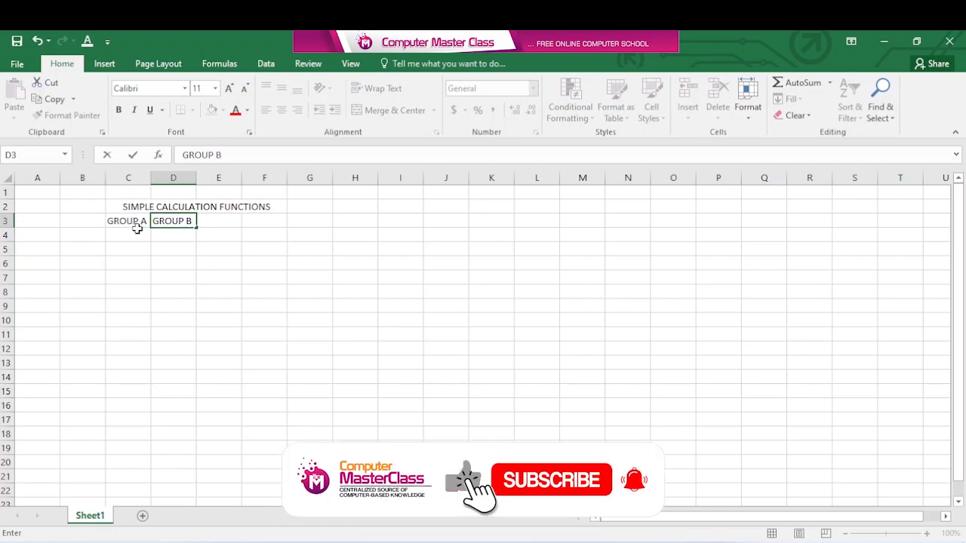
pyautogui.click(132, 224)
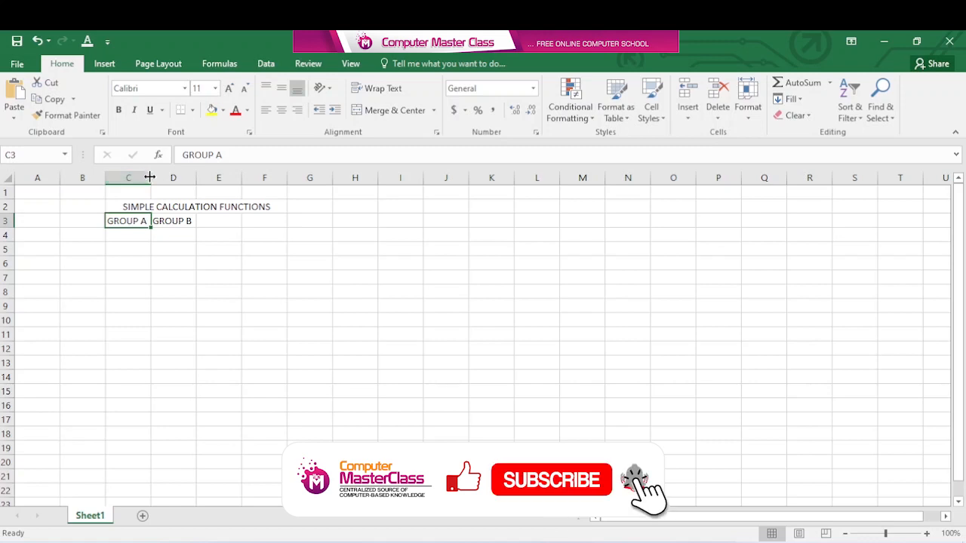
# Step: Widen columns C and D slightly to give the GROUP A and GROUP B headings more room
pyautogui.moveTo(149, 177); pyautogui.dragTo(203, 174)
pyautogui.moveTo(205, 173); pyautogui.dragTo(207, 173)
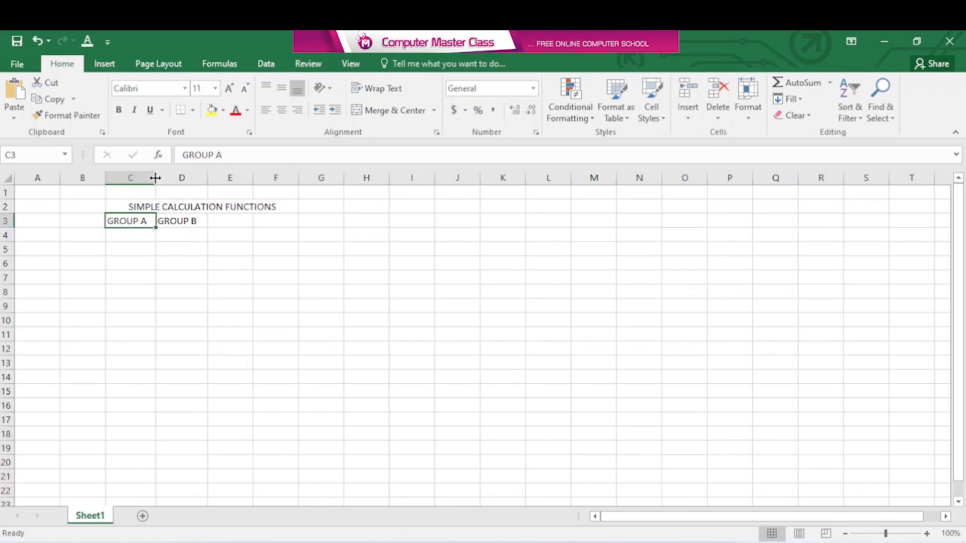
pyautogui.moveTo(154, 177); pyautogui.dragTo(225, 178)
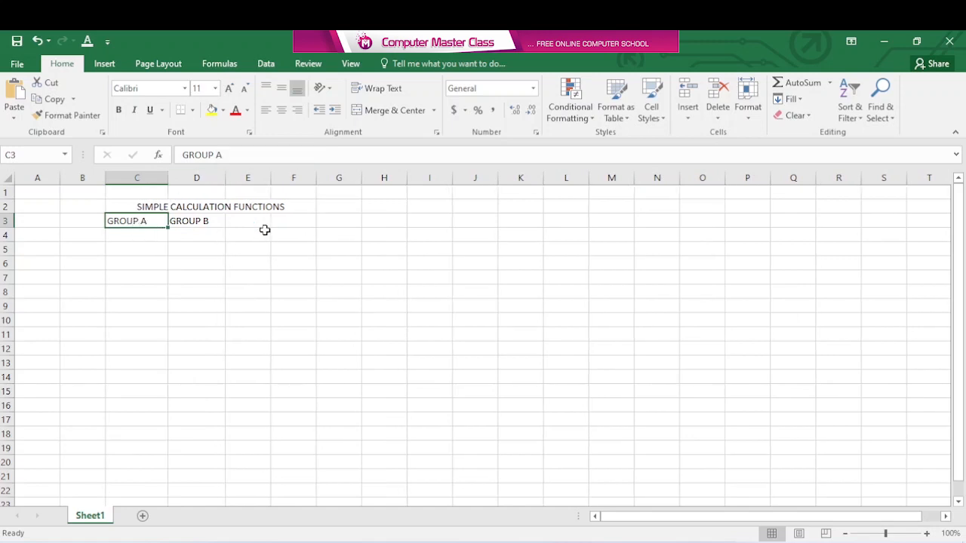
pyautogui.click(191, 221)
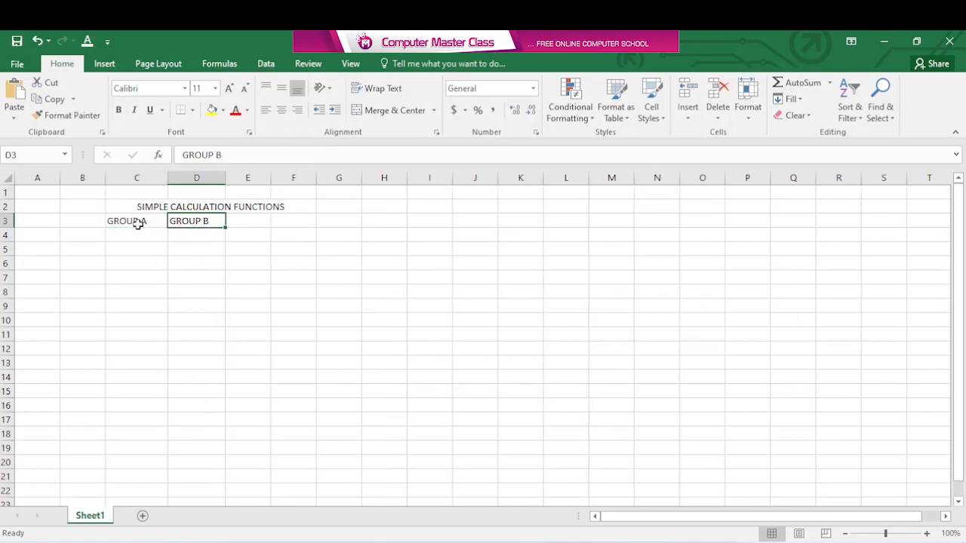
# Step: Make the GROUP B heading in D3 and the GROUP A heading in C3 bold
pyautogui.click(119, 111)
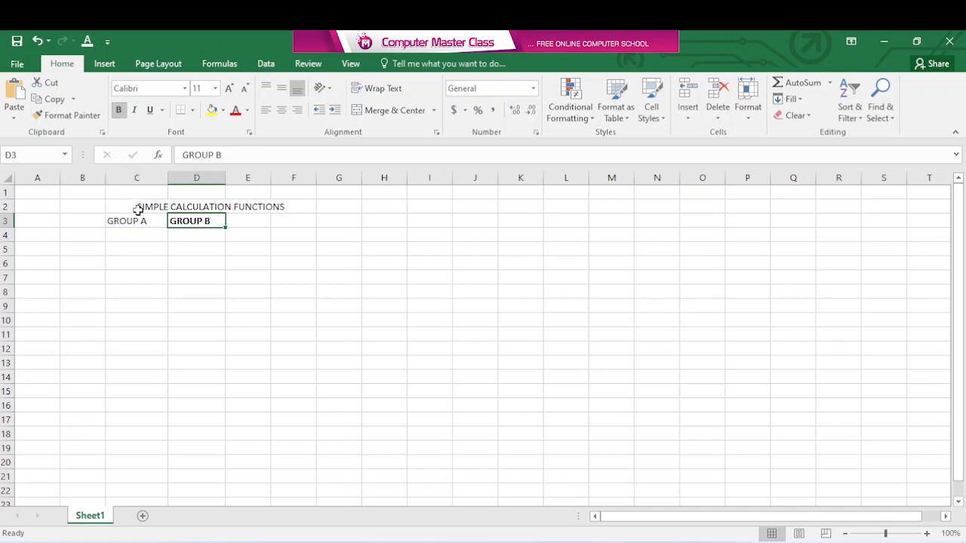
pyautogui.click(134, 220)
pyautogui.click(121, 111)
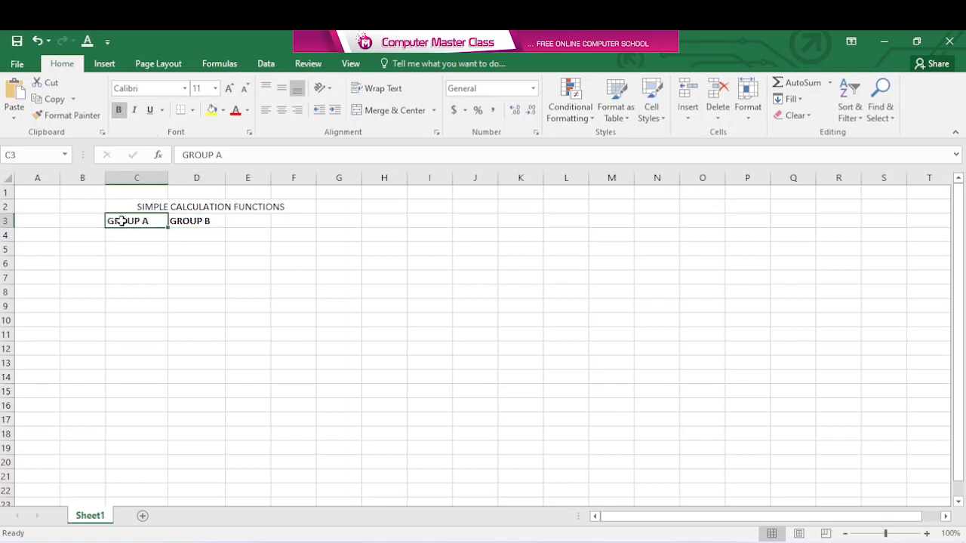
# Step: Fill the GROUP A column range C3:C15 with a light blue theme color
pyautogui.moveTo(119, 218); pyautogui.dragTo(144, 389)
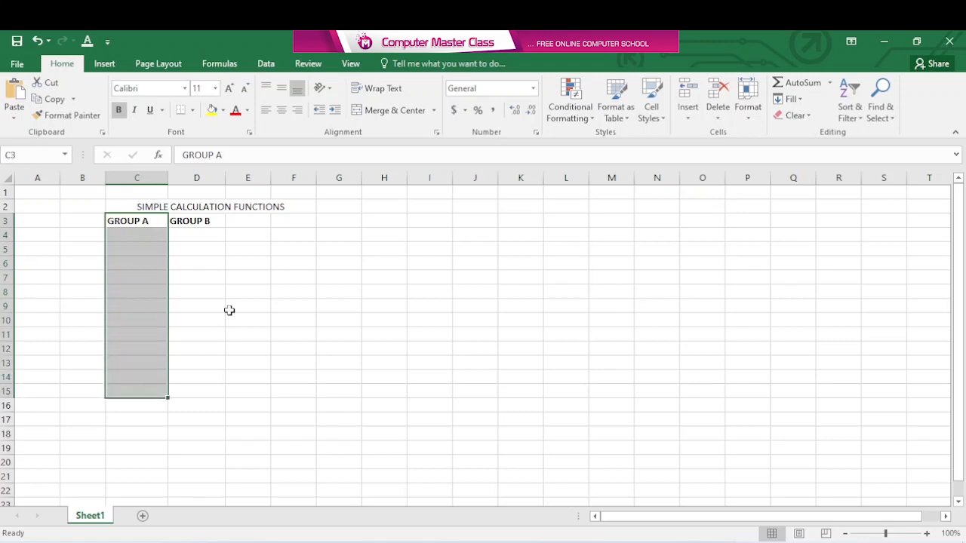
pyautogui.click(223, 110)
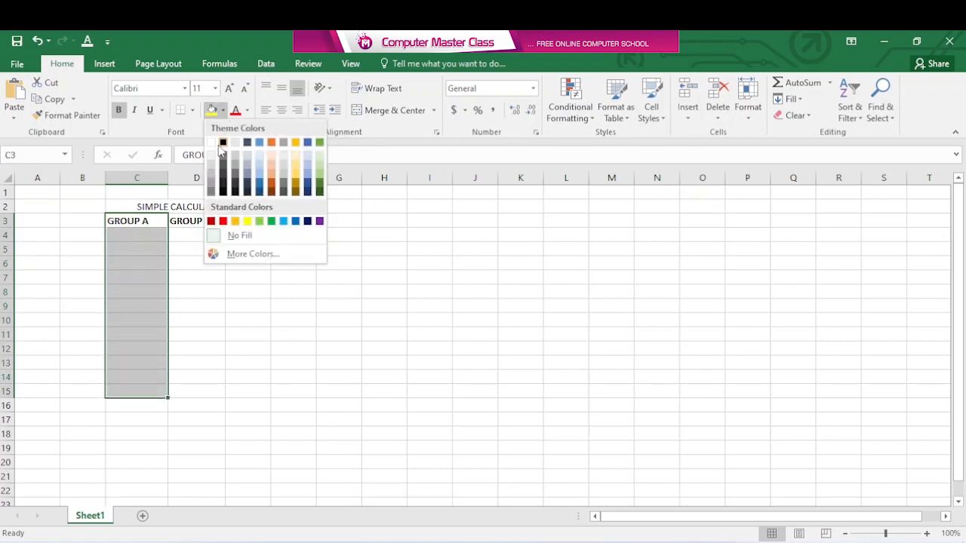
pyautogui.click(259, 154)
pyautogui.click(217, 246)
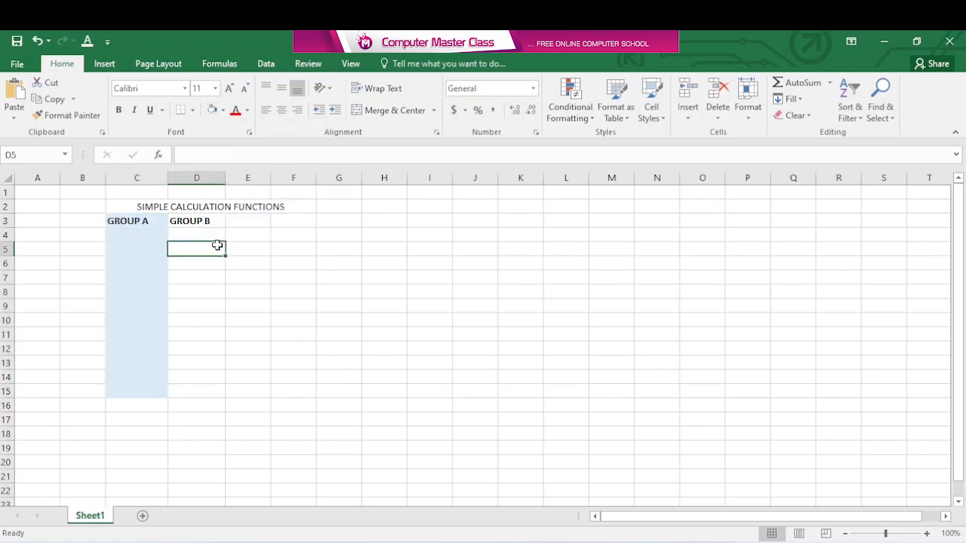
# Step: Fill the GROUP B column range D3:D15 with a blue-gray theme color
pyautogui.moveTo(183, 221); pyautogui.dragTo(212, 391)
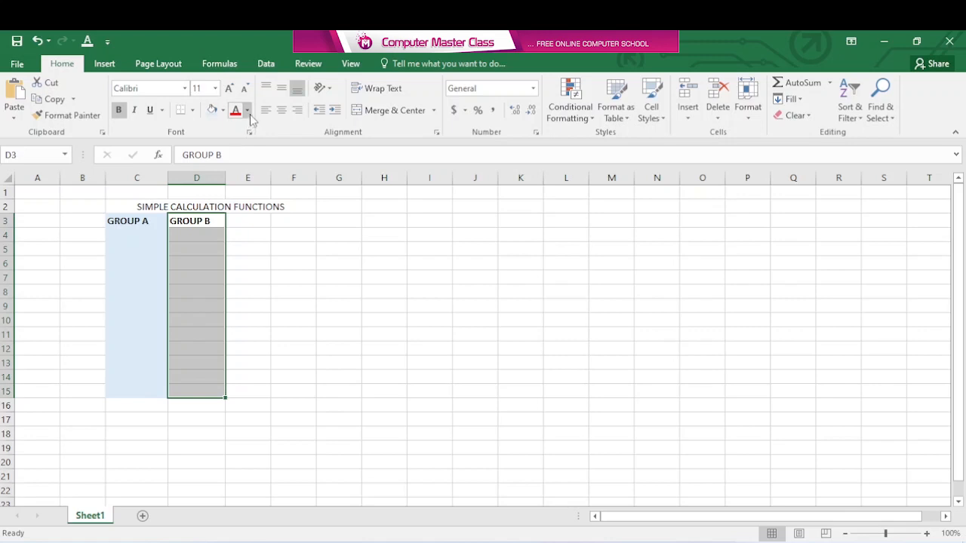
pyautogui.click(223, 111)
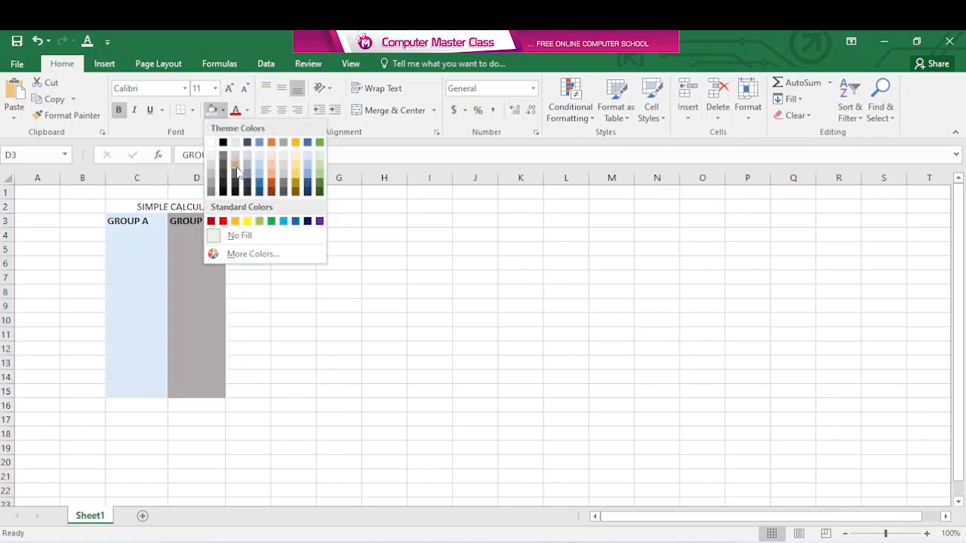
pyautogui.click(251, 160)
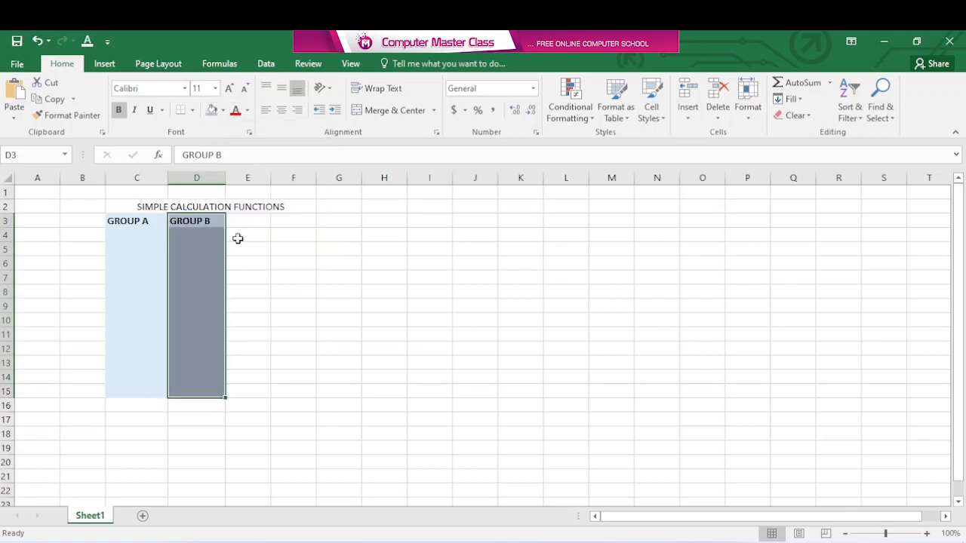
pyautogui.click(237, 234)
# Step: Change the font color of the GROUP B heading in D3 to red
pyautogui.click(197, 222)
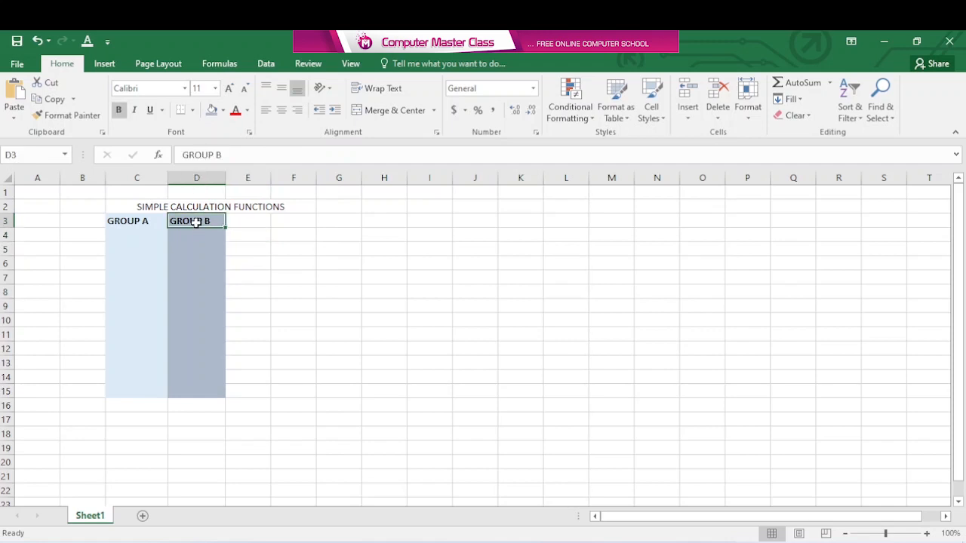
pyautogui.click(237, 113)
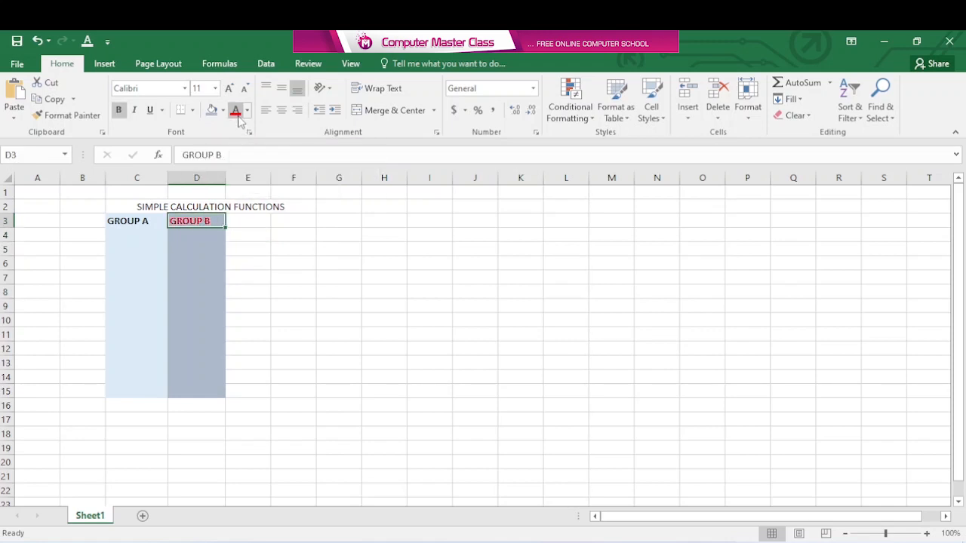
pyautogui.click(230, 237)
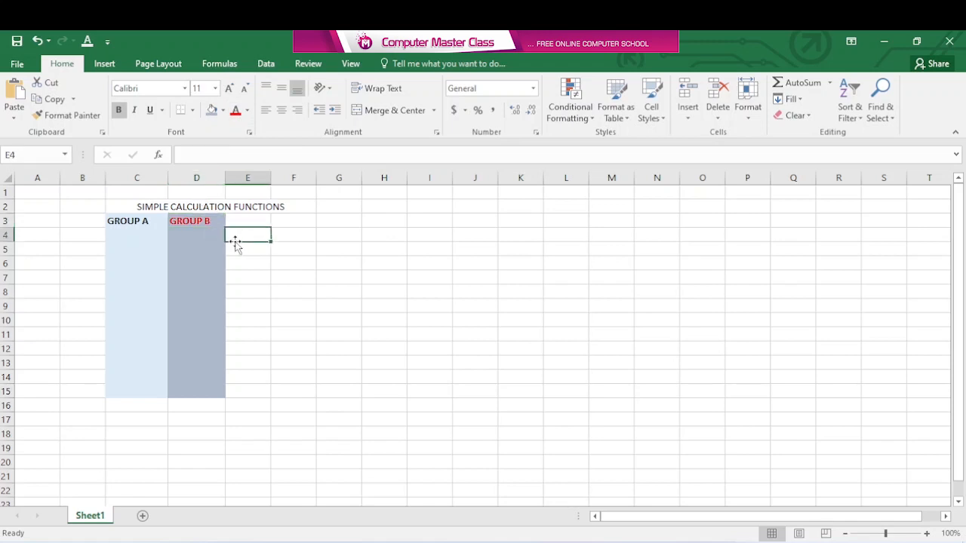
# Step: Enter 12 in both C4 and D4, and in the row below enter 12 in C5 and 2 in D5
pyautogui.click(138, 221)
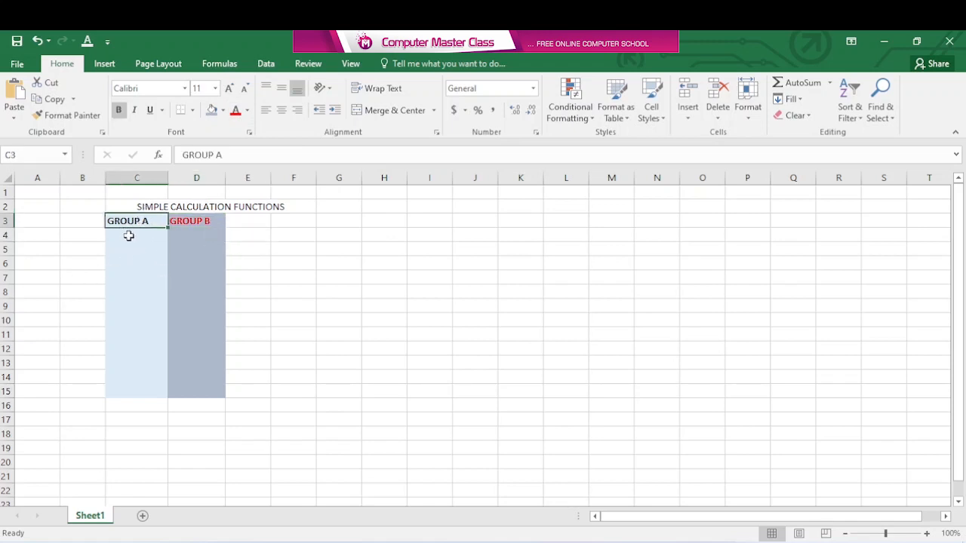
pyautogui.click(124, 237)
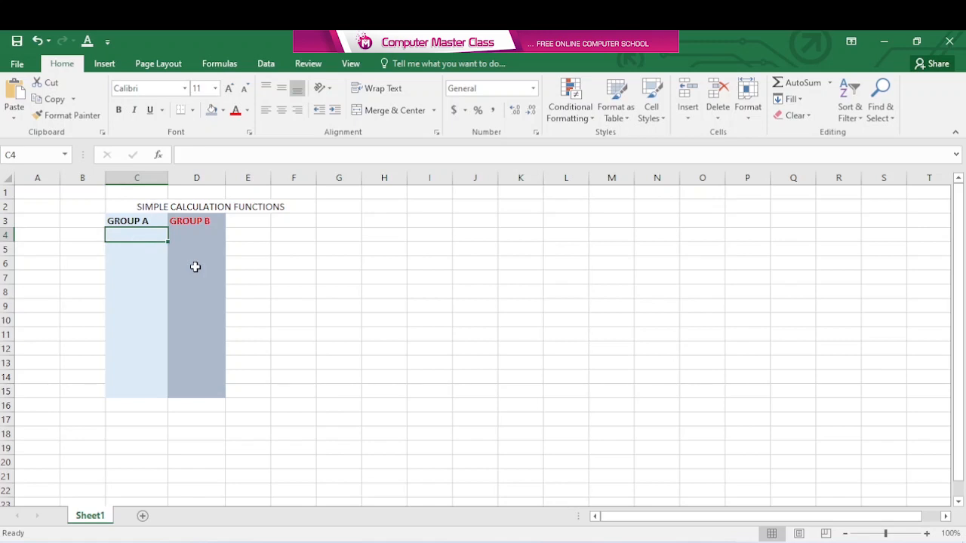
pyautogui.write('12')
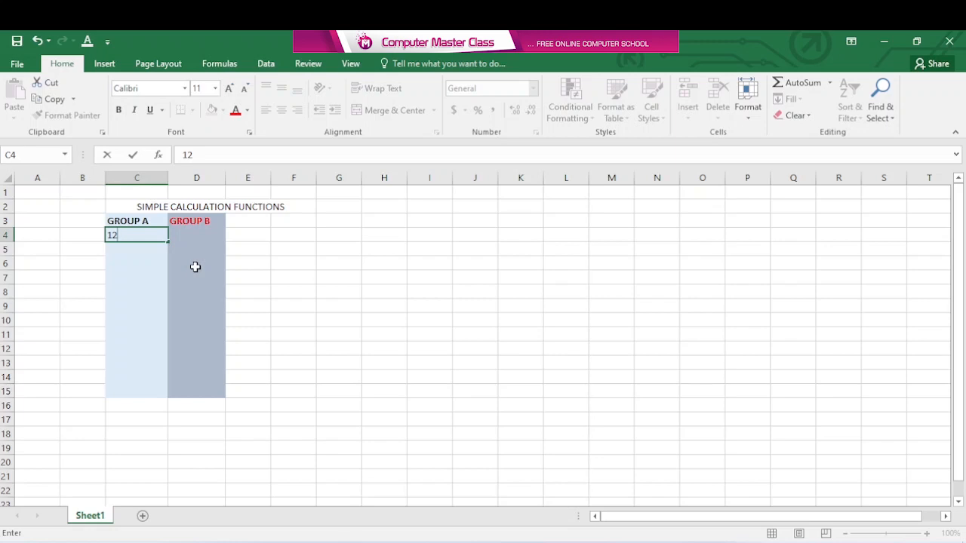
pyautogui.click(186, 234)
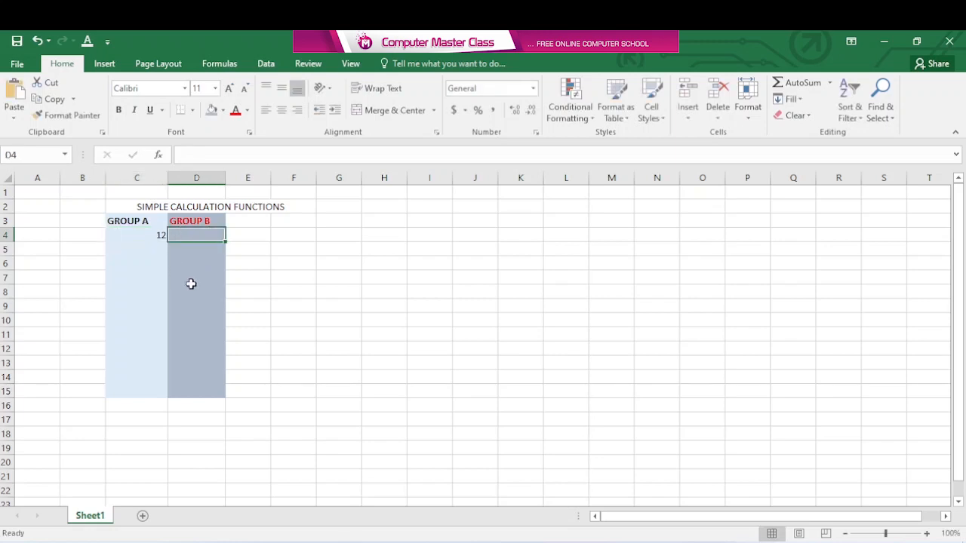
pyautogui.write('12')
pyautogui.click(146, 252)
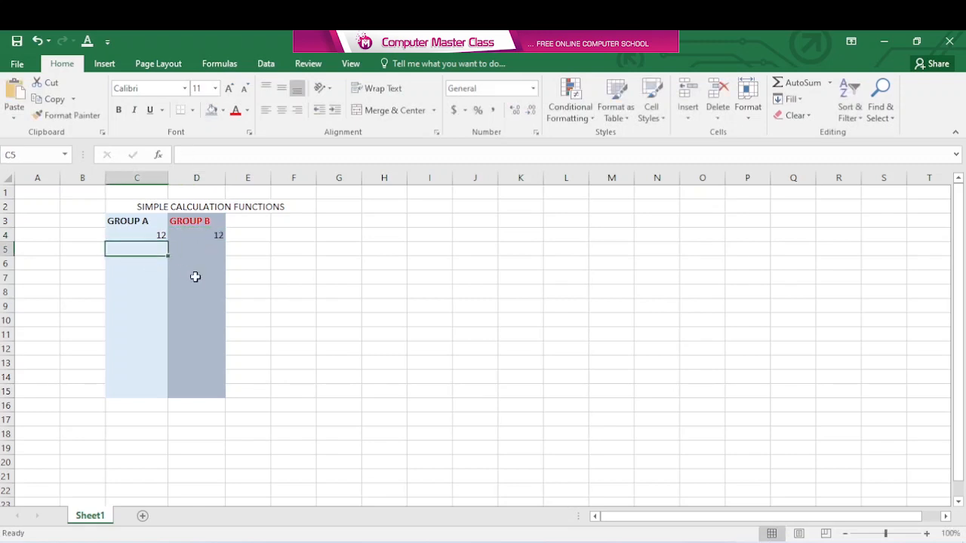
pyautogui.write('12')
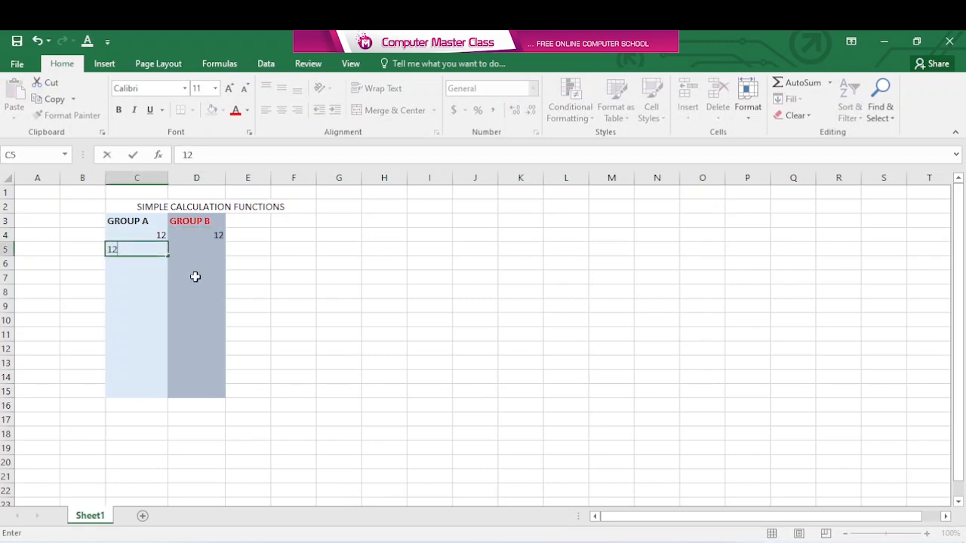
pyautogui.click(195, 254)
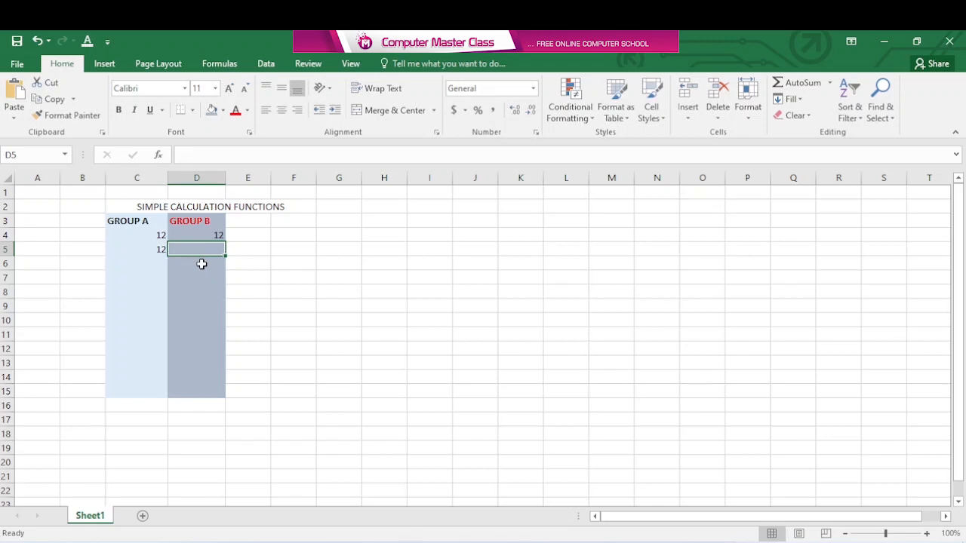
pyautogui.write('2')
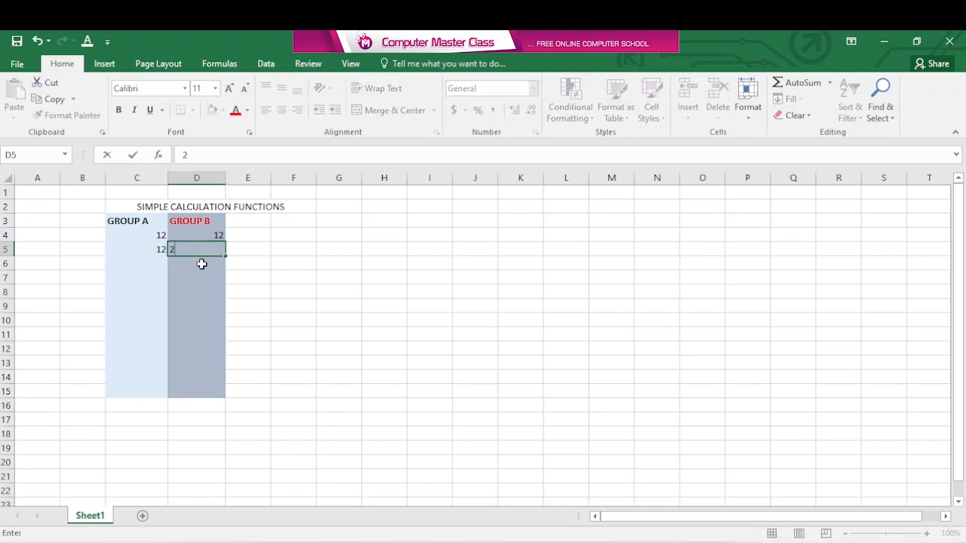
# Step: Enter 6 in C6 and 2 in D6, and in the row below enter 12 in C7 and 6 in D7
pyautogui.click(151, 263)
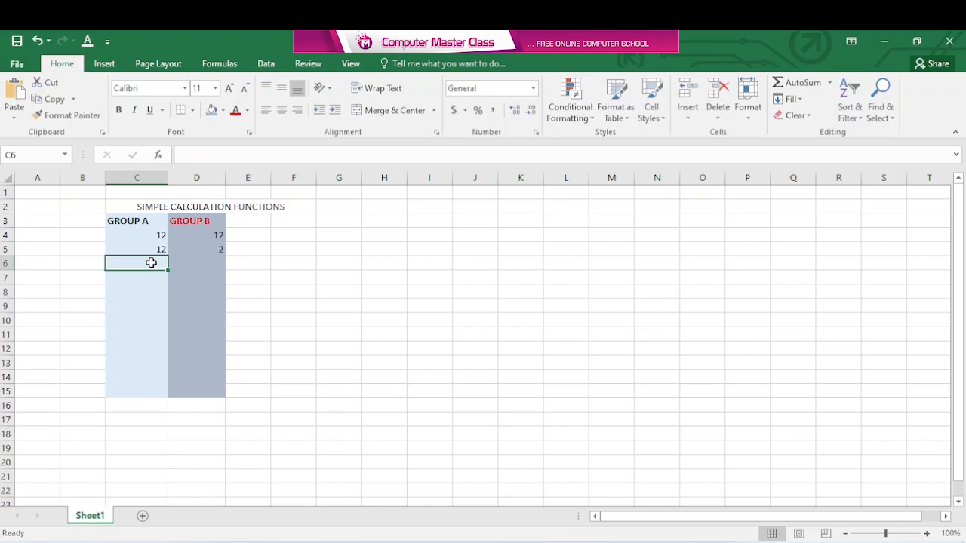
pyautogui.write('6')
pyautogui.click(218, 265)
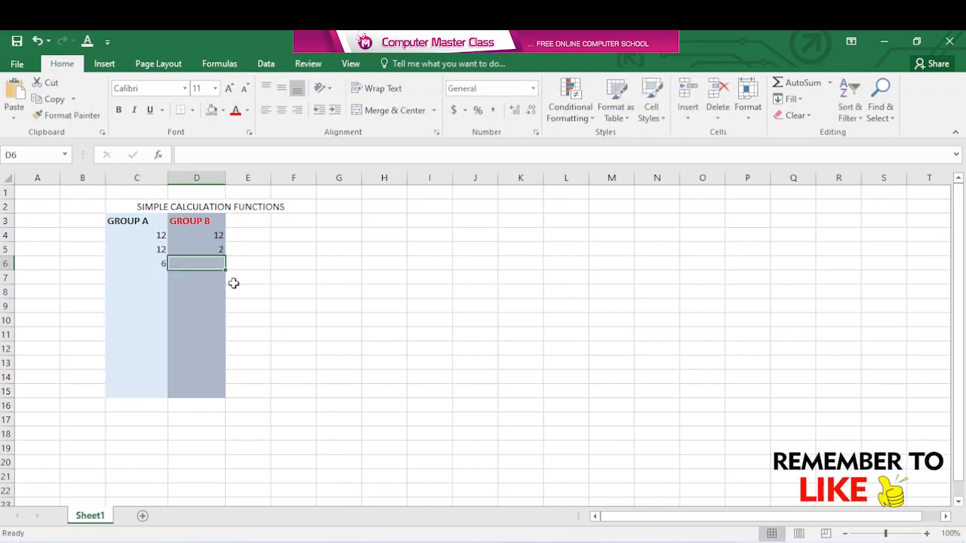
pyautogui.write('2')
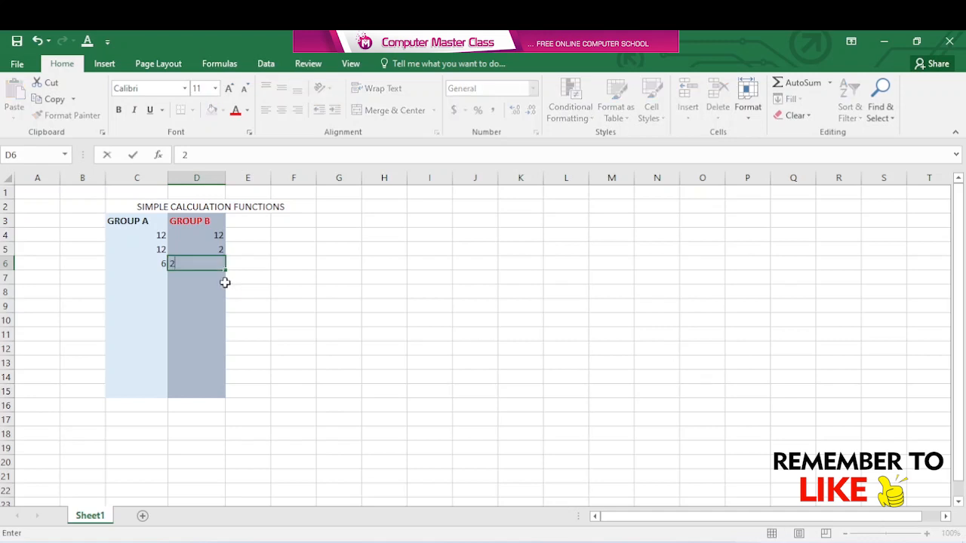
pyautogui.click(157, 278)
pyautogui.write('12')
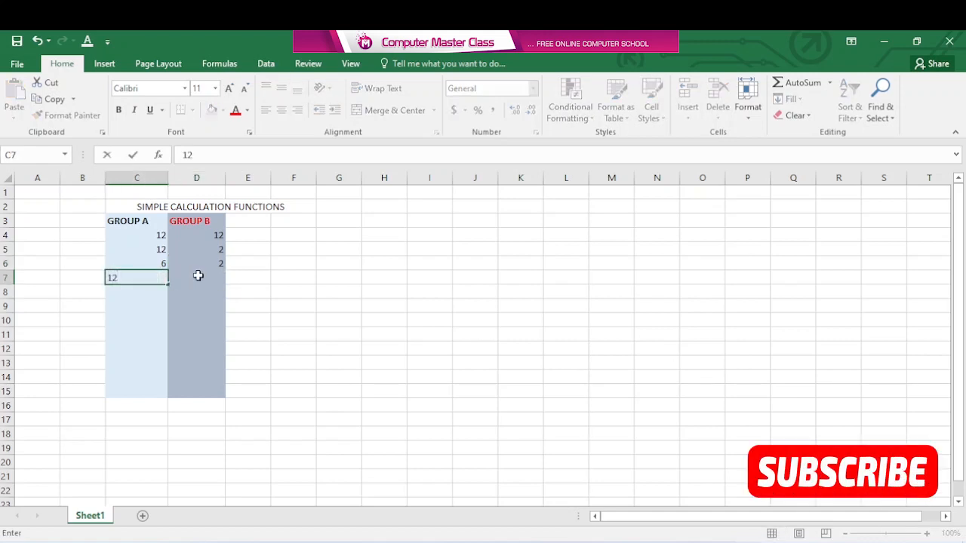
pyautogui.click(198, 277)
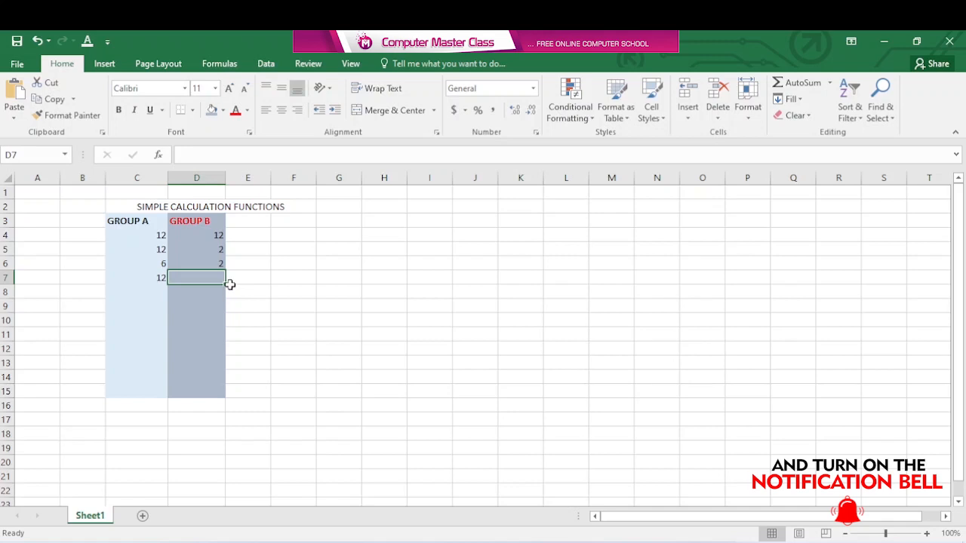
pyautogui.write('6')
pyautogui.click(250, 221)
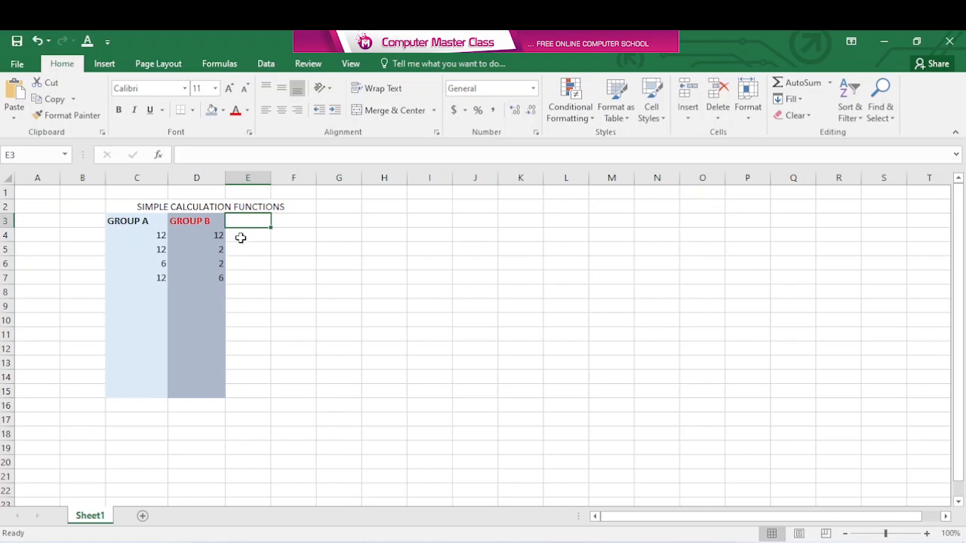
# Step: Add the first GROUP A and GROUP B values in cell E4 with the formula =C4+D4
pyautogui.click(242, 236)
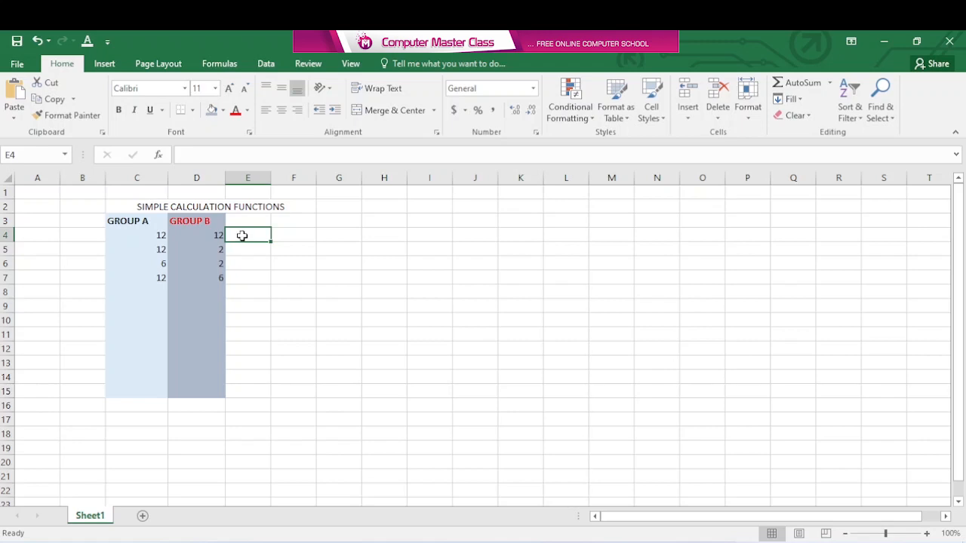
pyautogui.write('=')
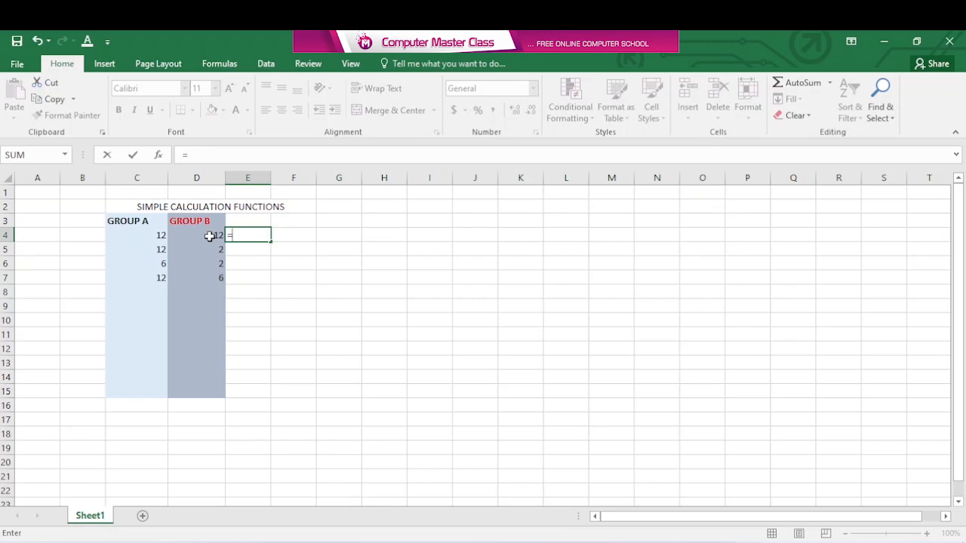
pyautogui.write('C')
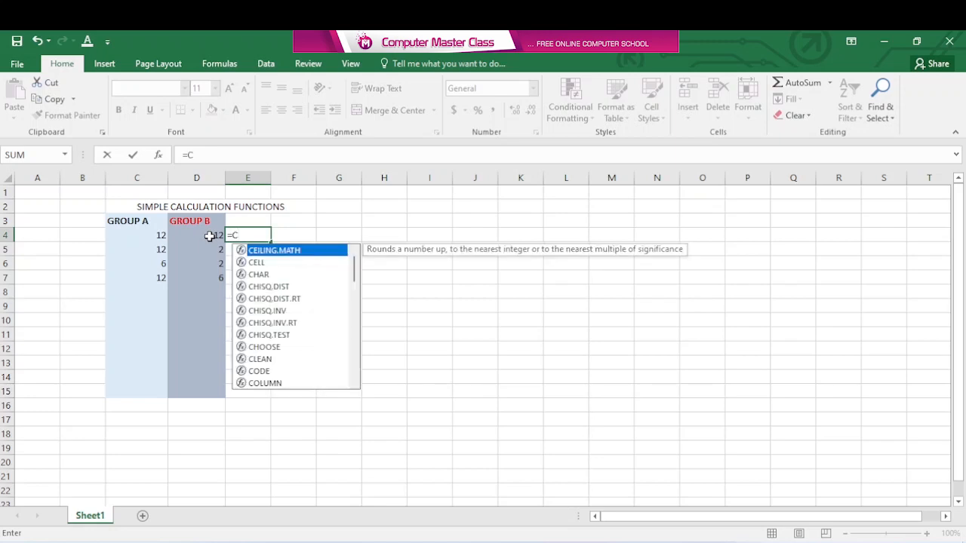
pyautogui.write('4')
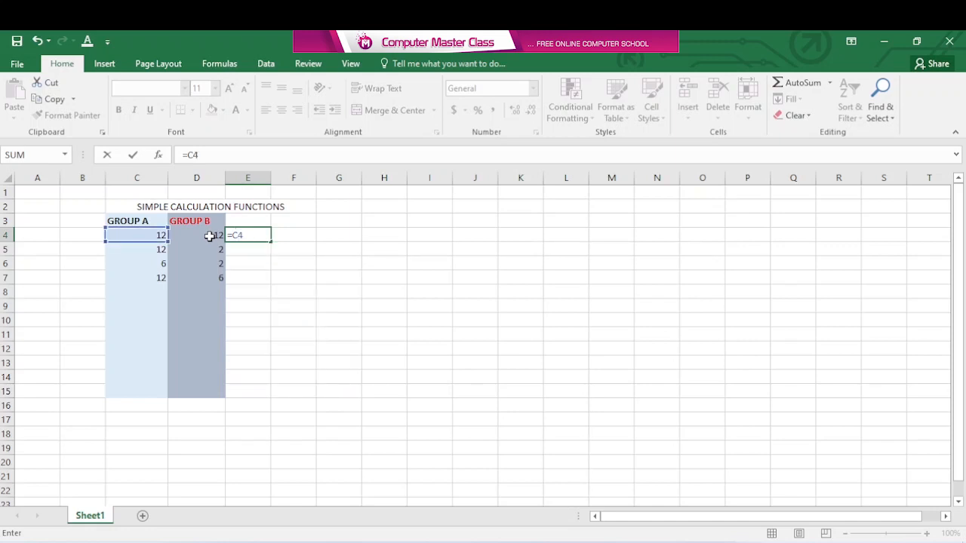
pyautogui.write('+D')
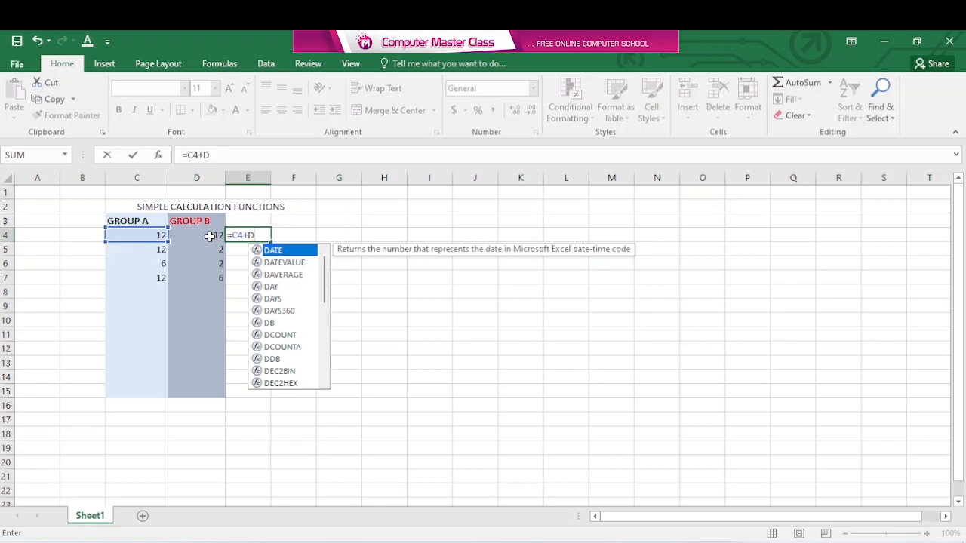
pyautogui.write('4')
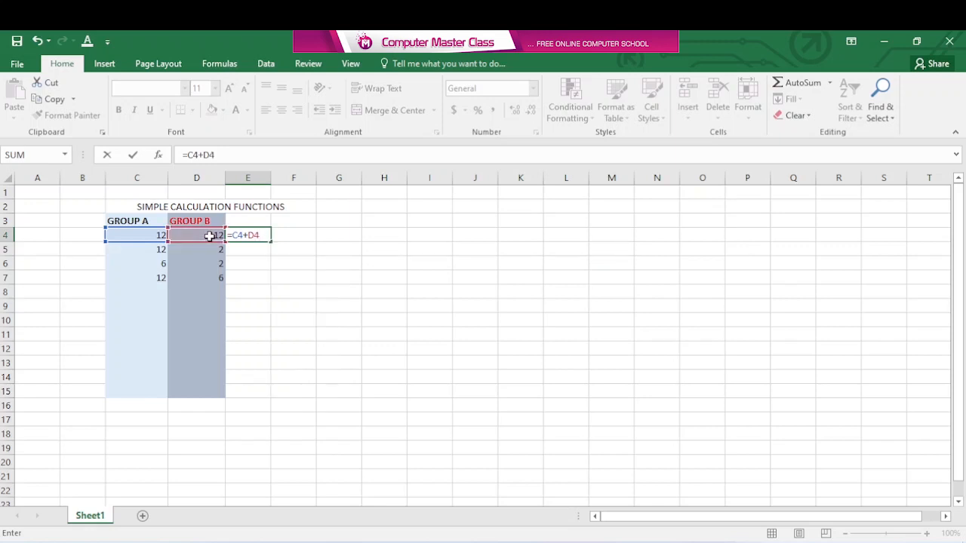
pyautogui.press('Return')
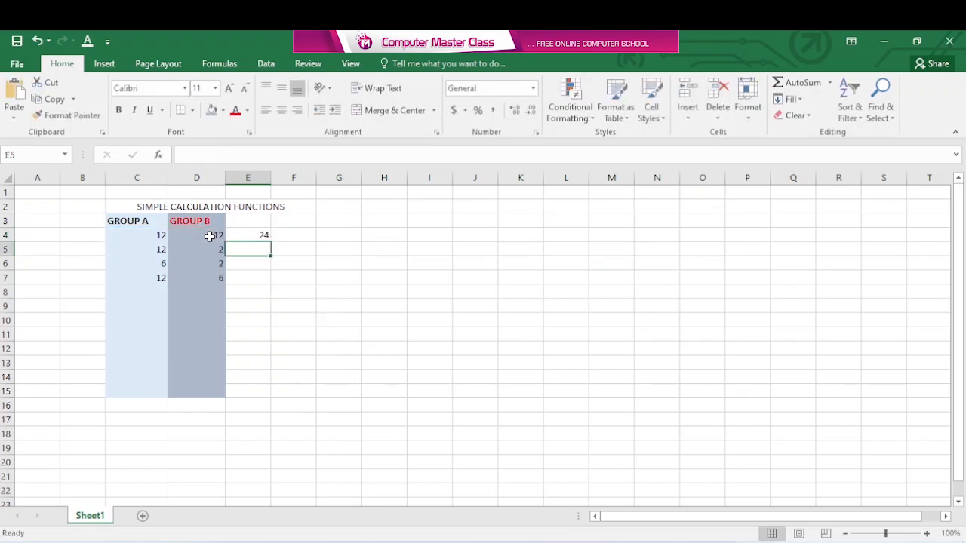
# Step: Check the addition formula in E4 against its source cells C4 and D4
pyautogui.click(253, 236)
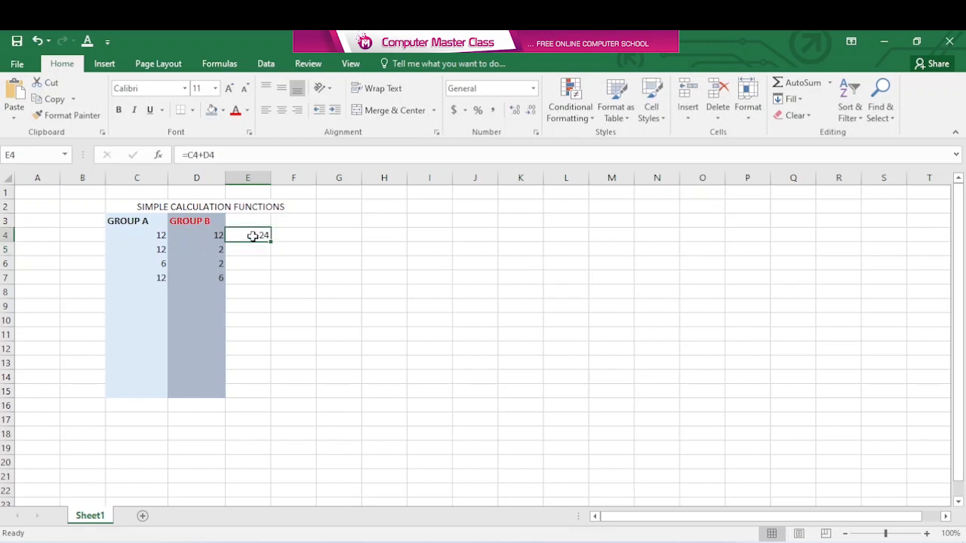
pyautogui.click(159, 235)
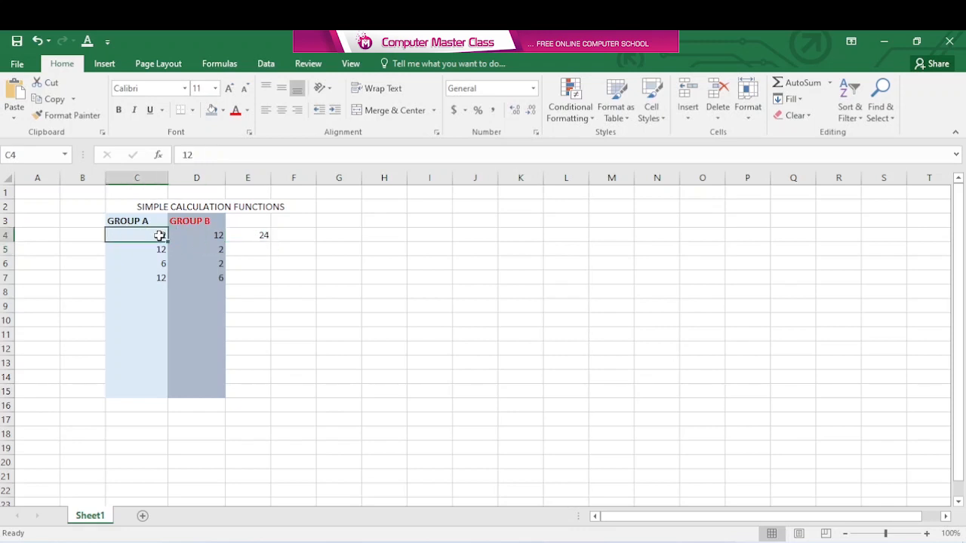
pyautogui.click(218, 235)
pyautogui.click(259, 237)
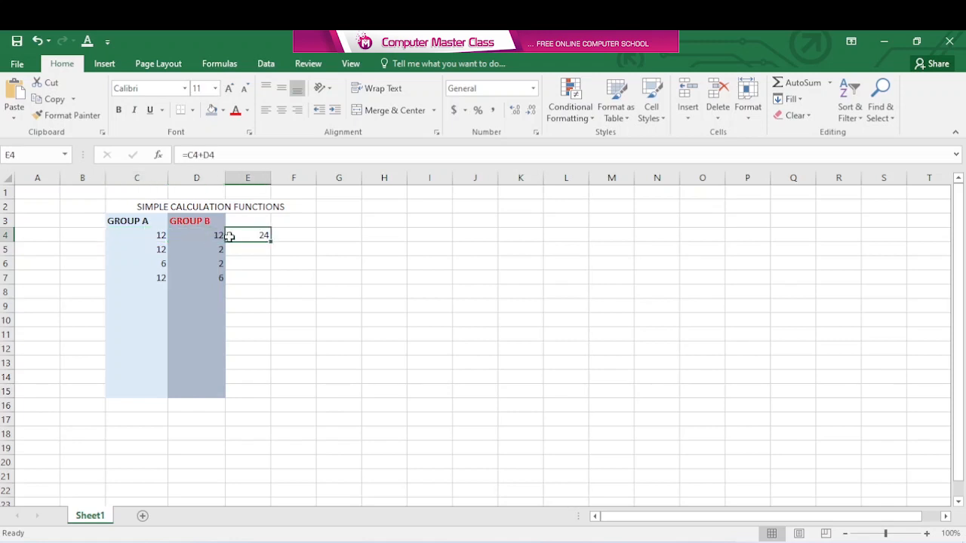
# Step: Set the first GROUP A and GROUP B values in C4 and D4 both to 6 and check the sum in E4
pyautogui.click(159, 236)
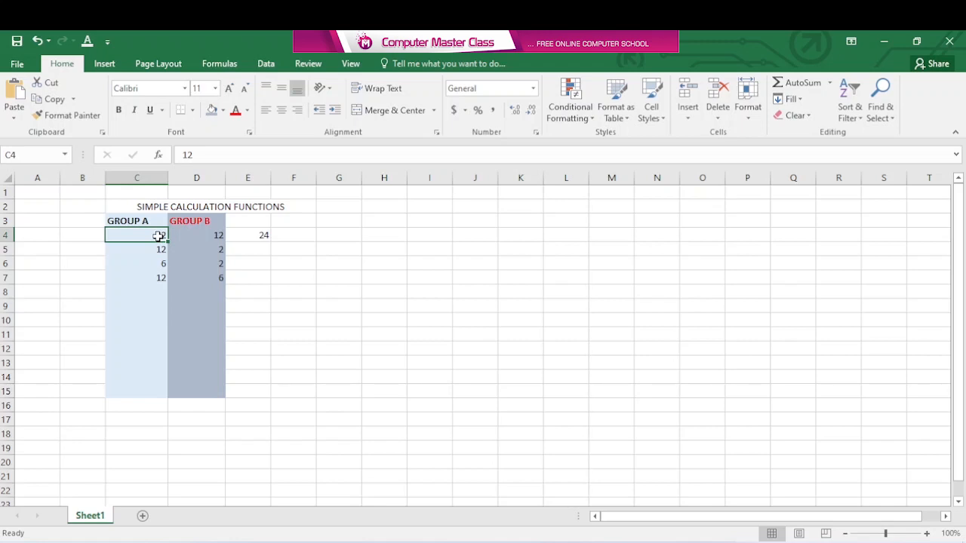
pyautogui.write('6')
pyautogui.click(58, 267)
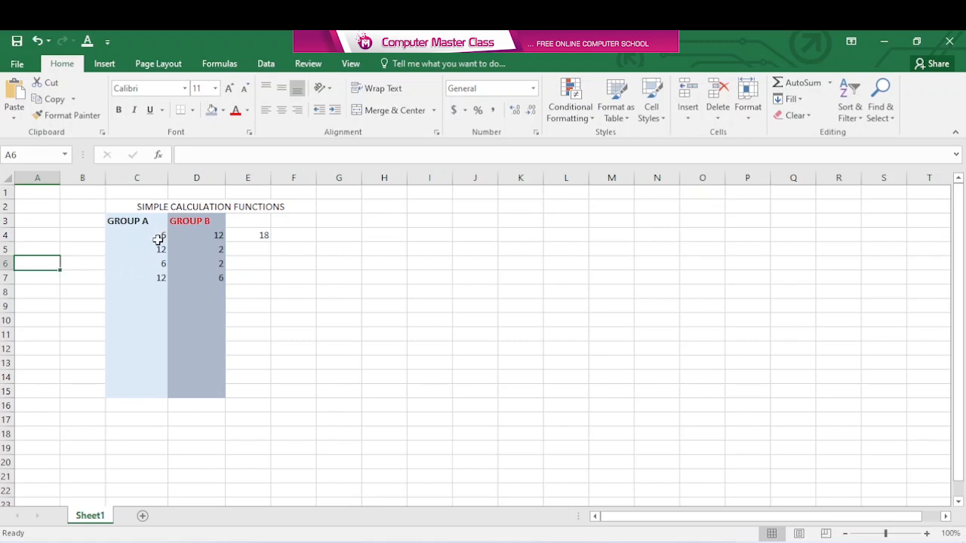
pyautogui.click(210, 235)
pyautogui.click(262, 236)
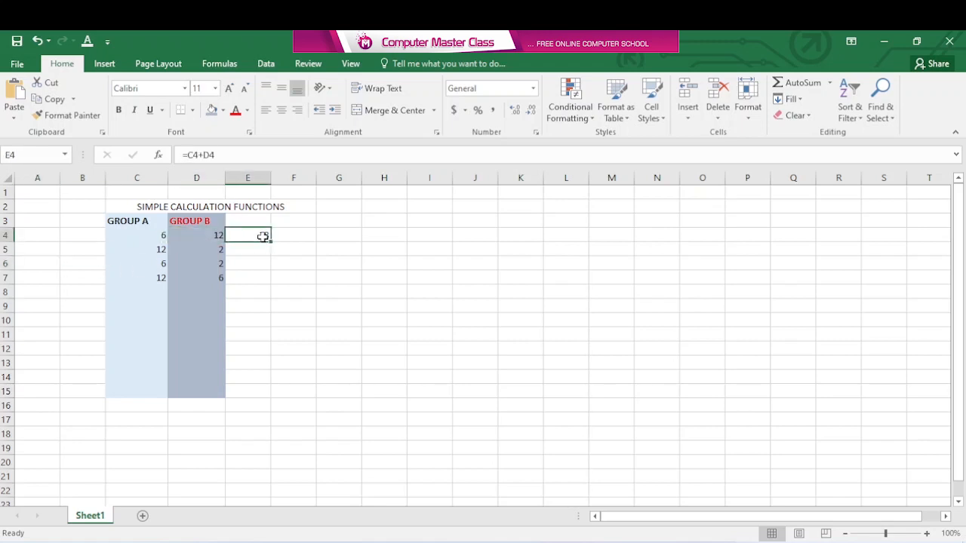
pyautogui.click(207, 235)
pyautogui.write('6')
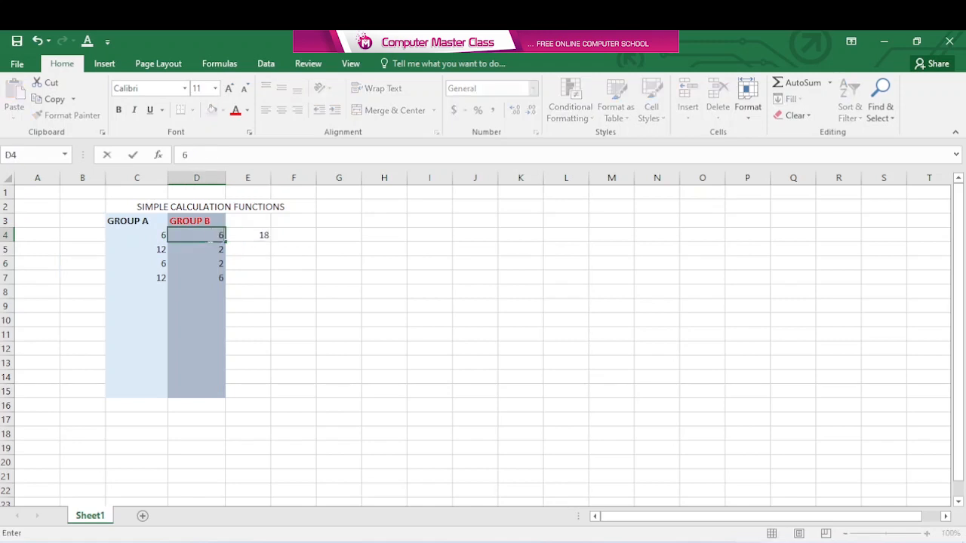
pyautogui.click(259, 236)
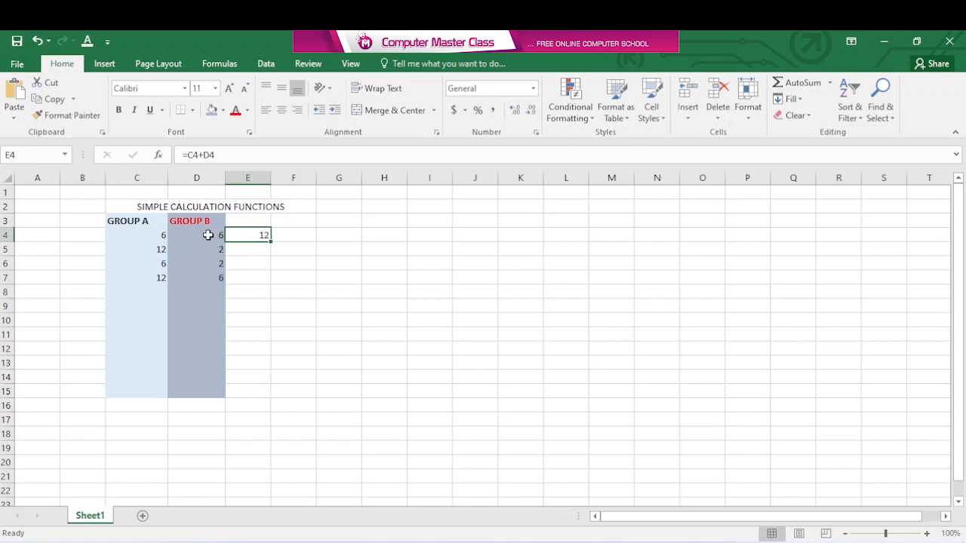
# Step: Divide the second GROUP A value by its GROUP B value in cell E5 with the formula =C5/D5
pyautogui.click(155, 251)
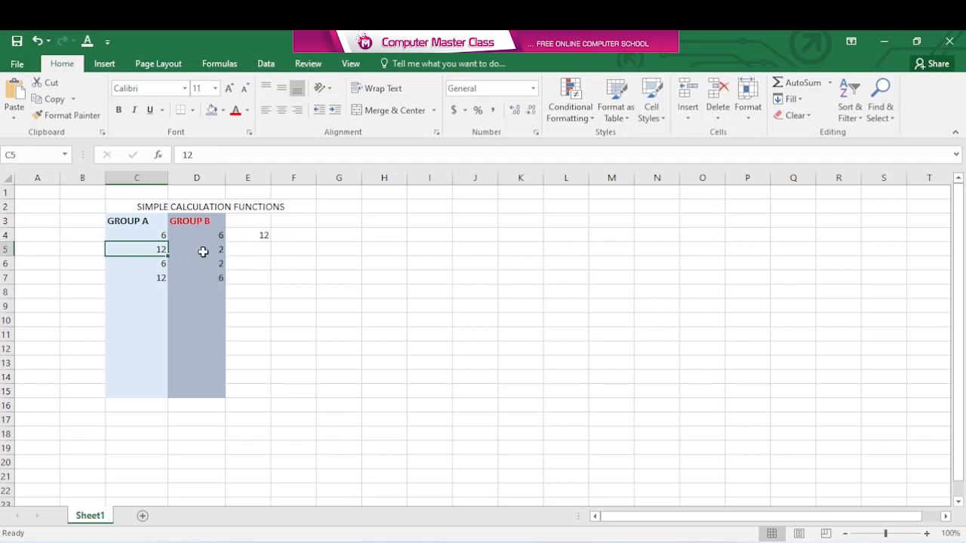
pyautogui.click(241, 250)
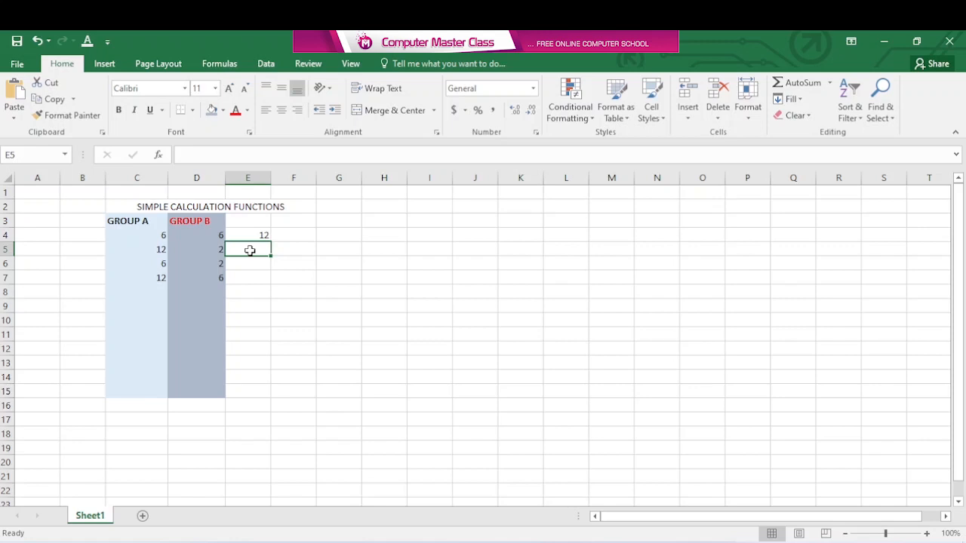
pyautogui.click(196, 156)
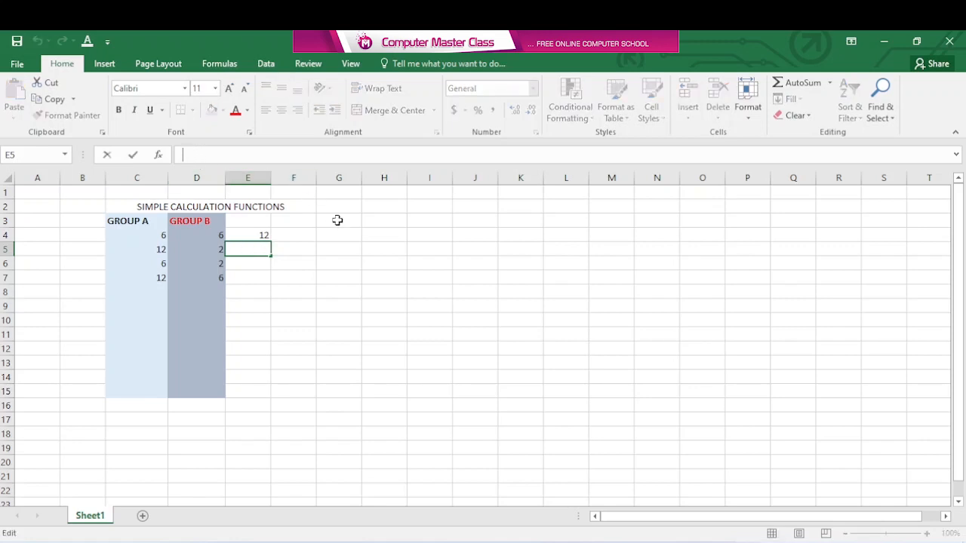
pyautogui.write('=')
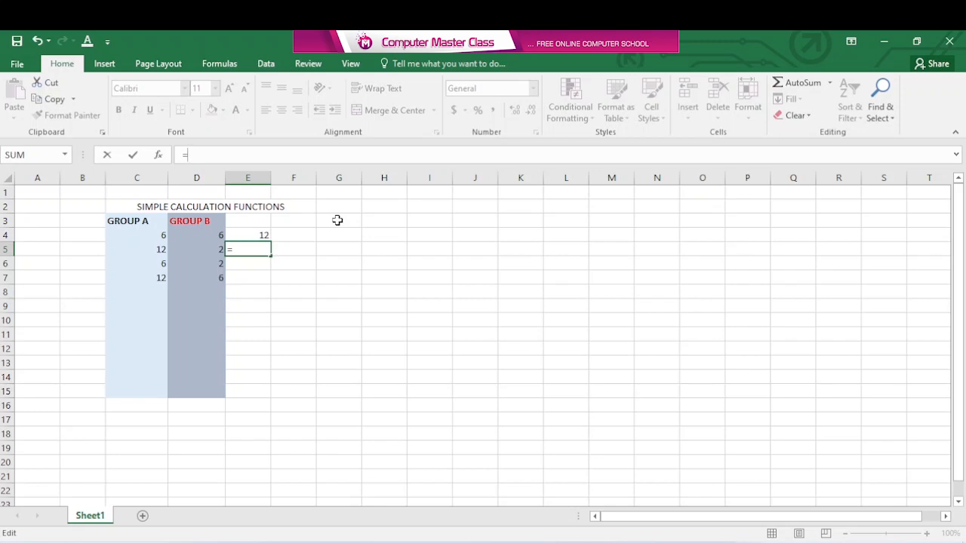
pyautogui.write('C')
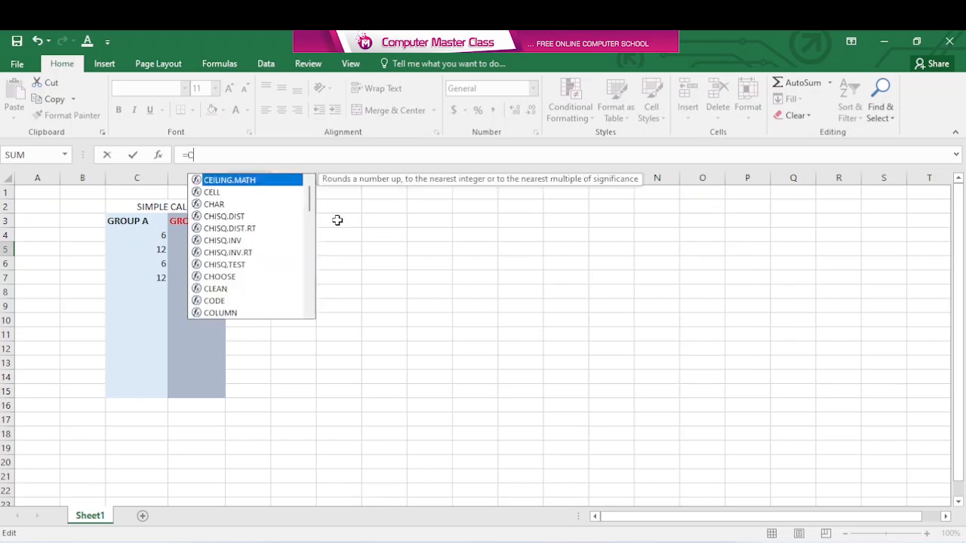
pyautogui.write('5/')
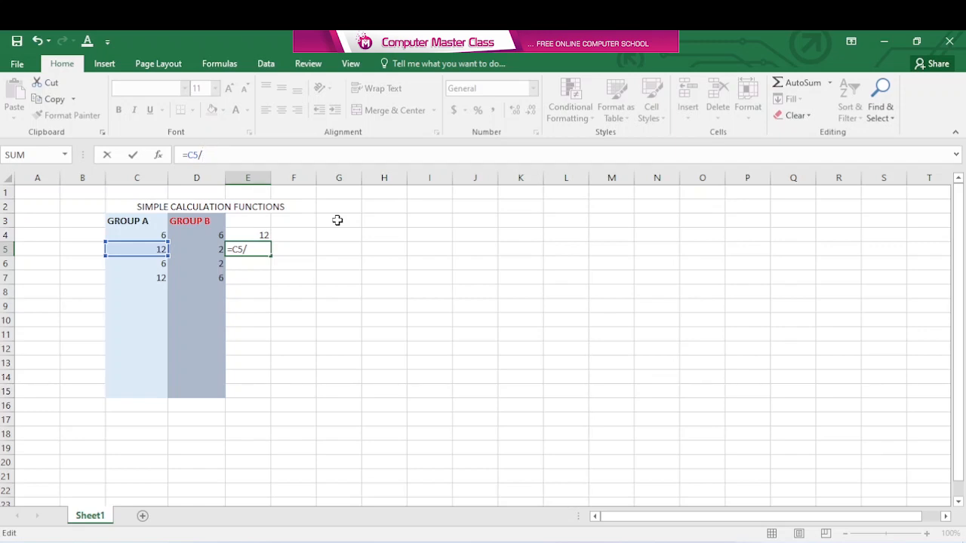
pyautogui.write('D')
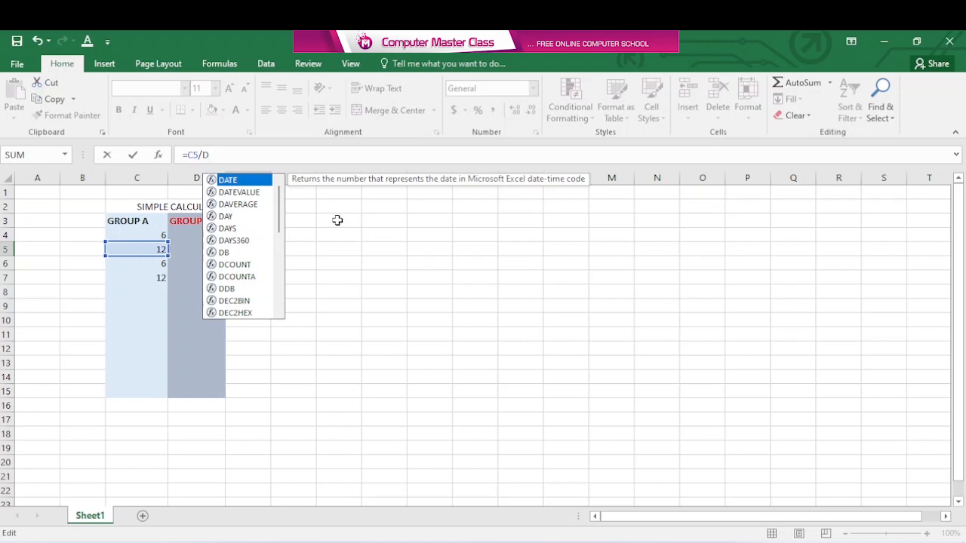
pyautogui.write('5')
pyautogui.press('Return')
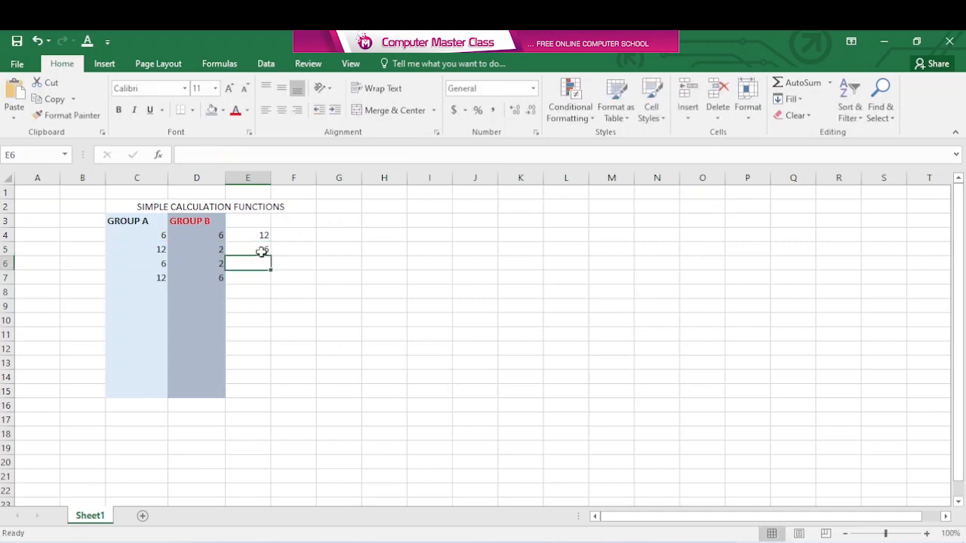
pyautogui.click(262, 247)
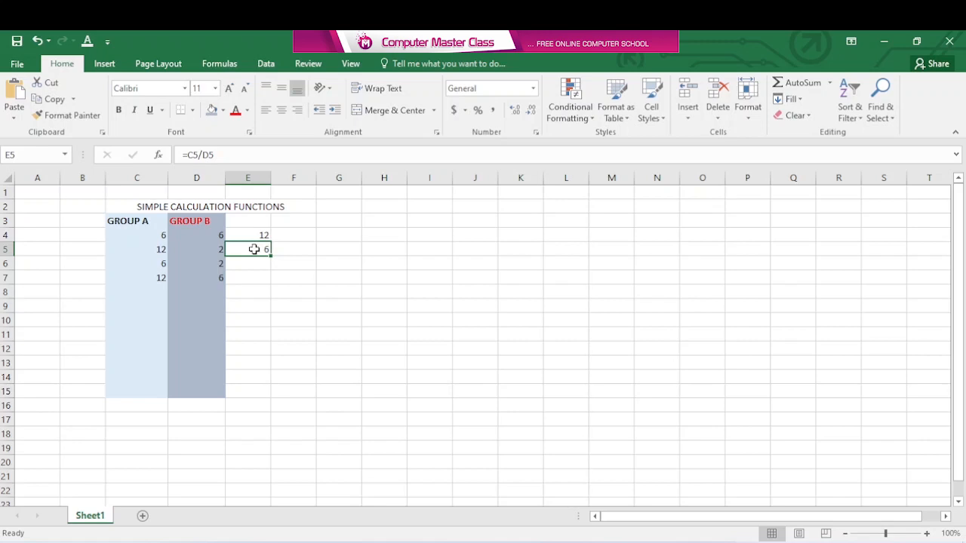
# Step: Set the GROUP A value in C5 to 6 to test the division formula in E5
pyautogui.click(163, 249)
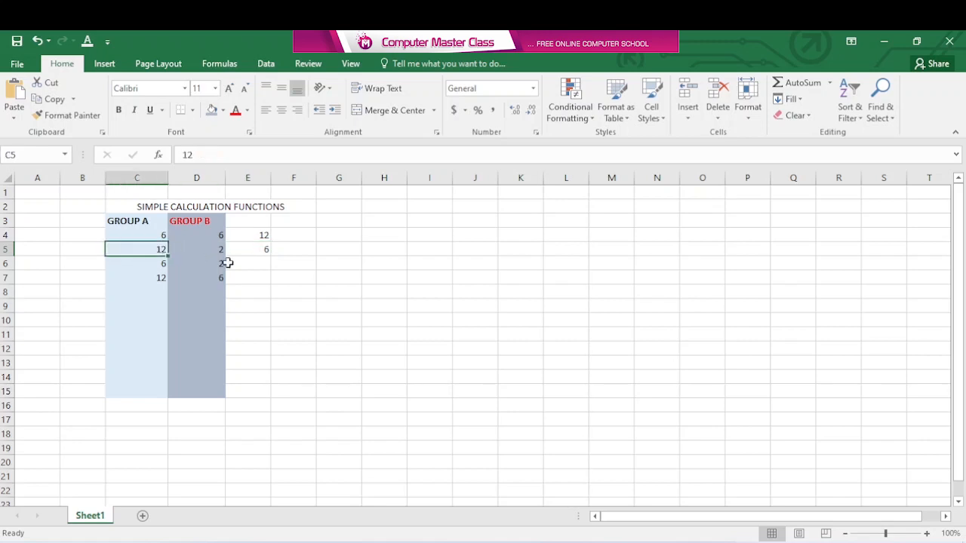
pyautogui.write('6')
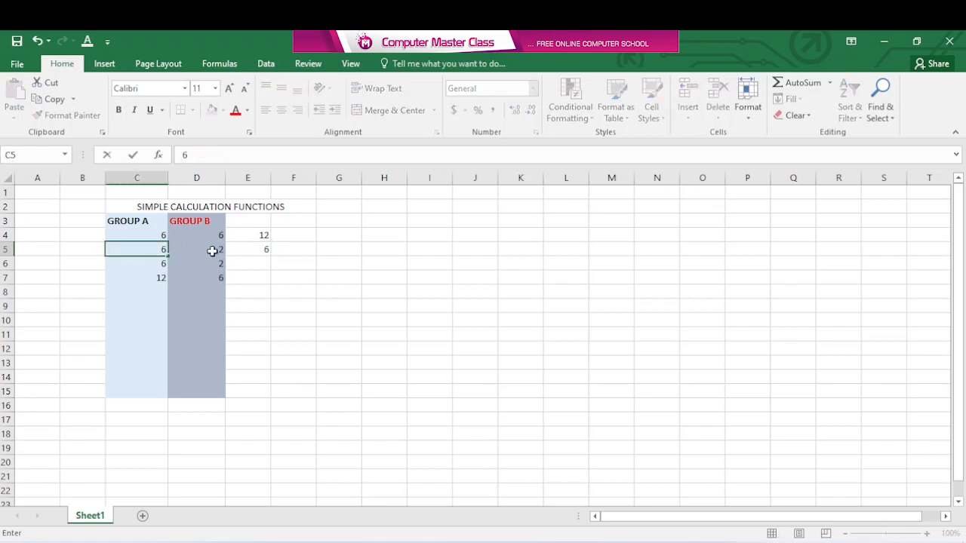
pyautogui.click(215, 250)
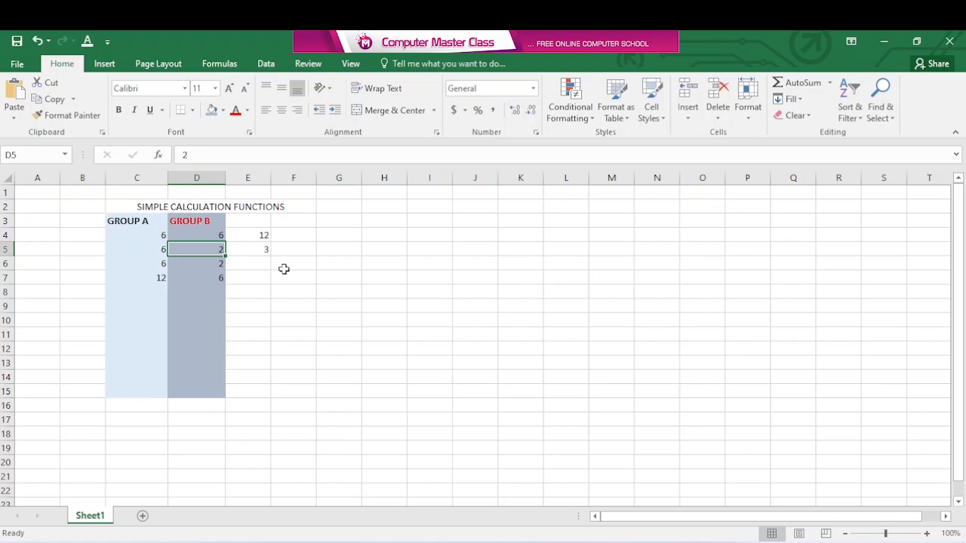
pyautogui.click(263, 263)
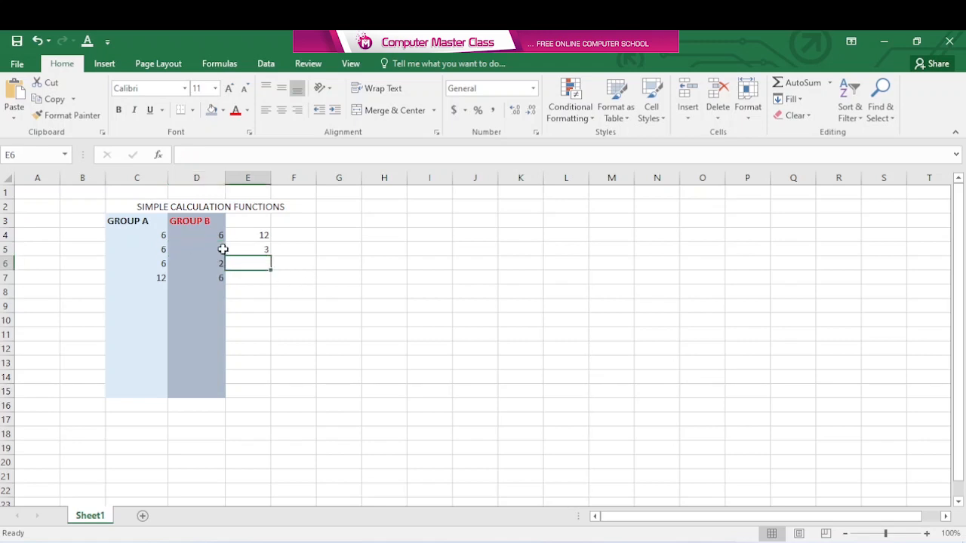
pyautogui.click(165, 251)
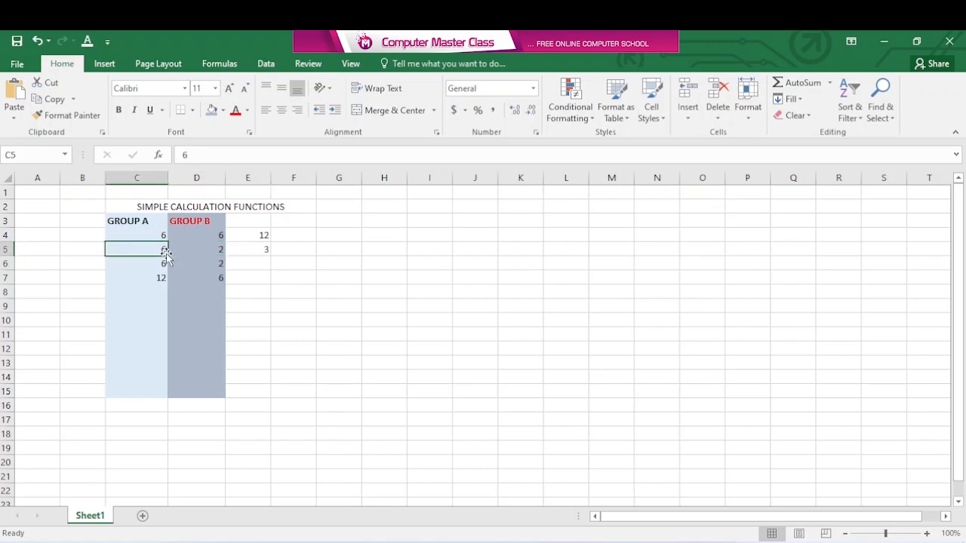
# Step: Multiply the third GROUP A and GROUP B values in cell E6 with the formula =C6*D6
pyautogui.click(248, 266)
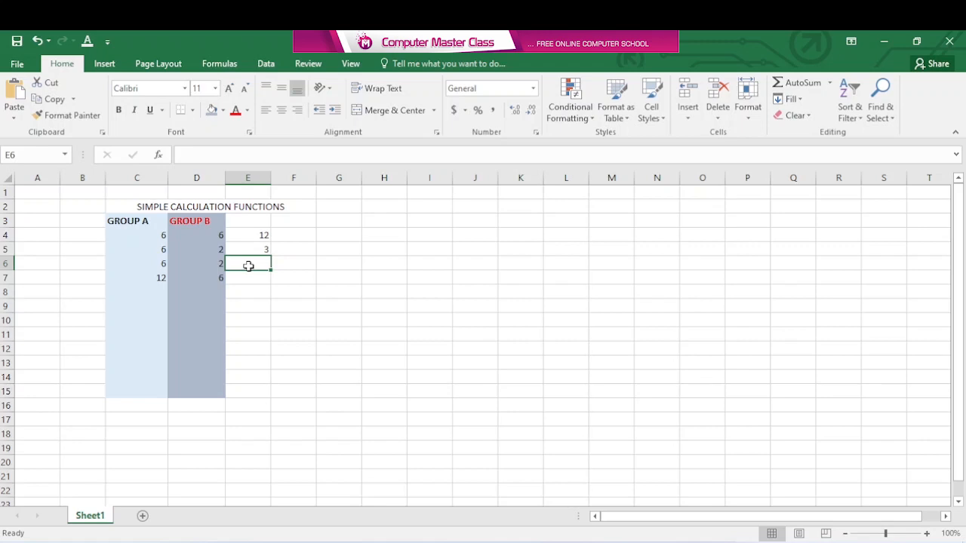
pyautogui.write('=')
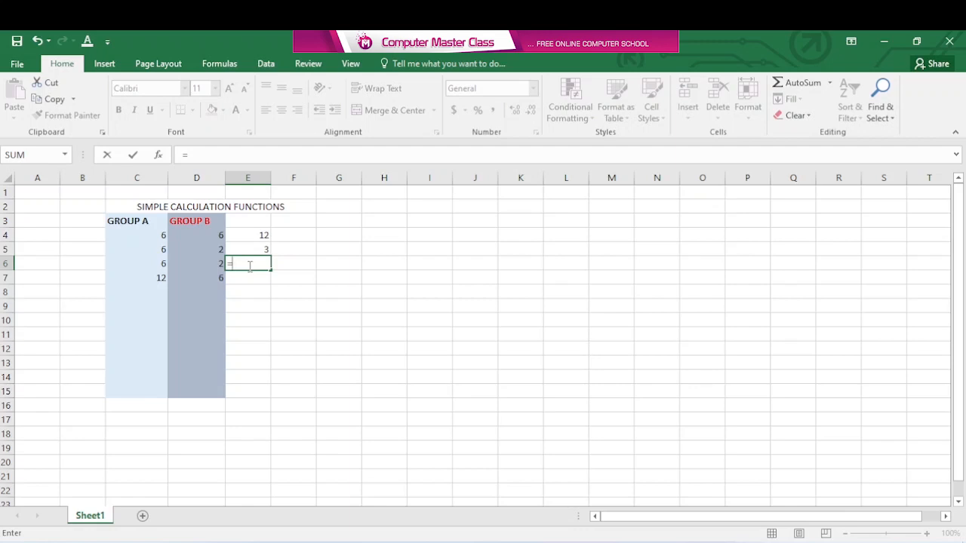
pyautogui.write('C')
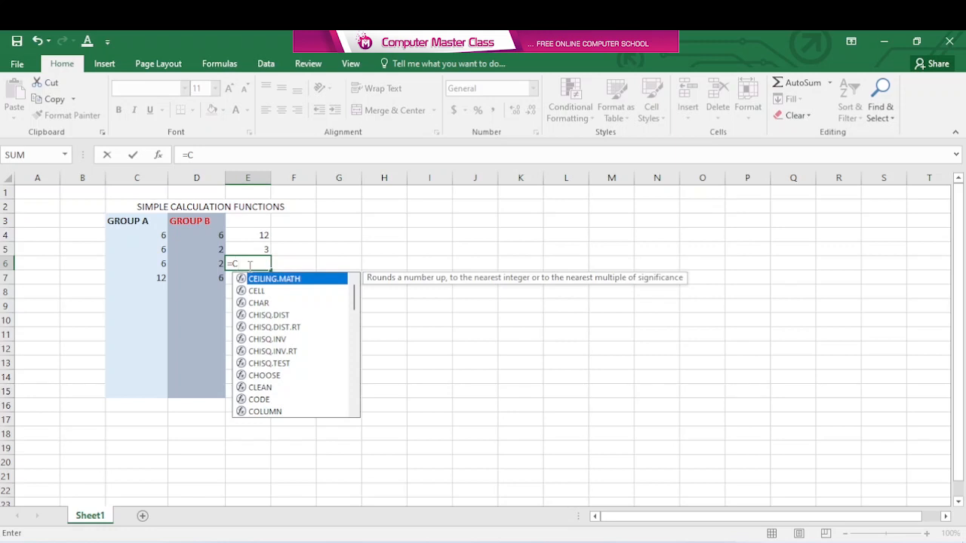
pyautogui.write('6*')
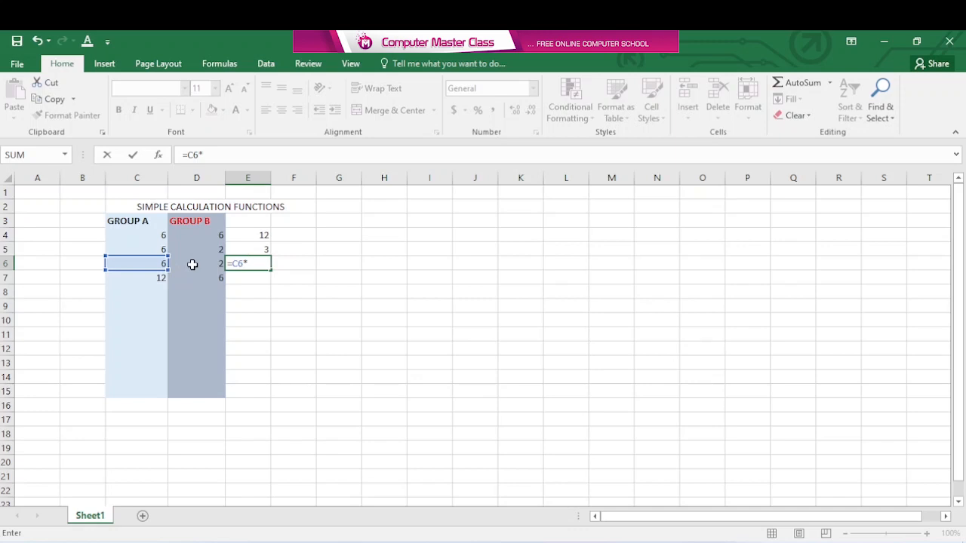
pyautogui.write('D6')
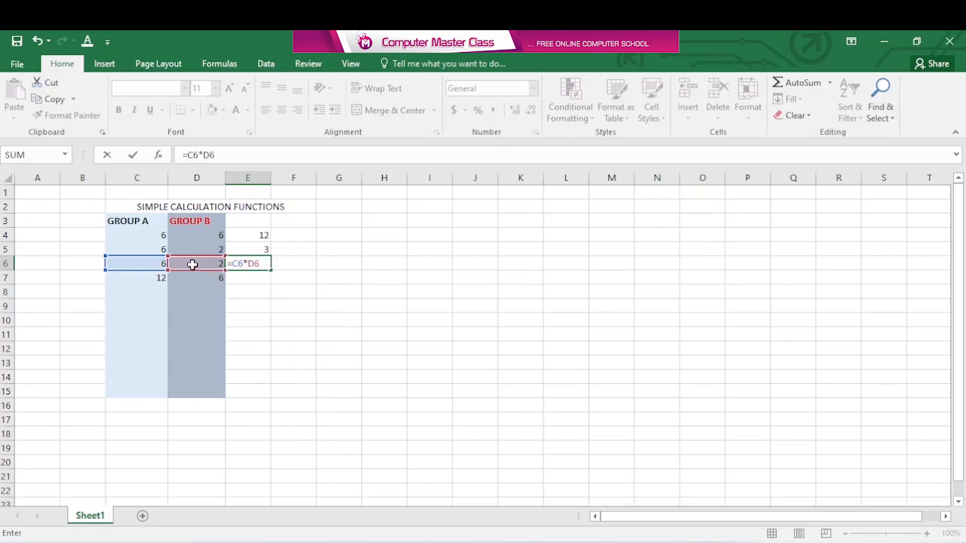
pyautogui.press('Return')
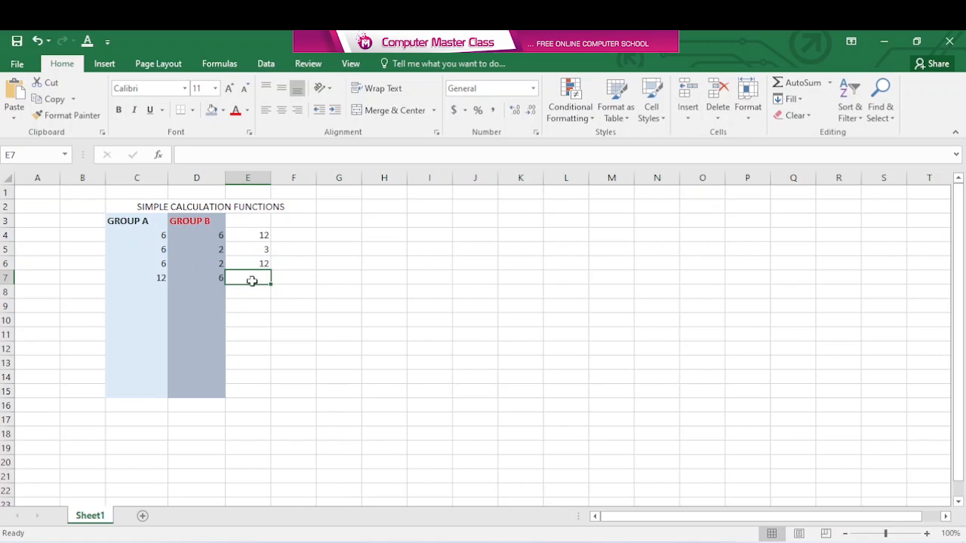
# Step: Set the GROUP A value in C6 to 8 to test the multiplication formula in E6
pyautogui.click(163, 265)
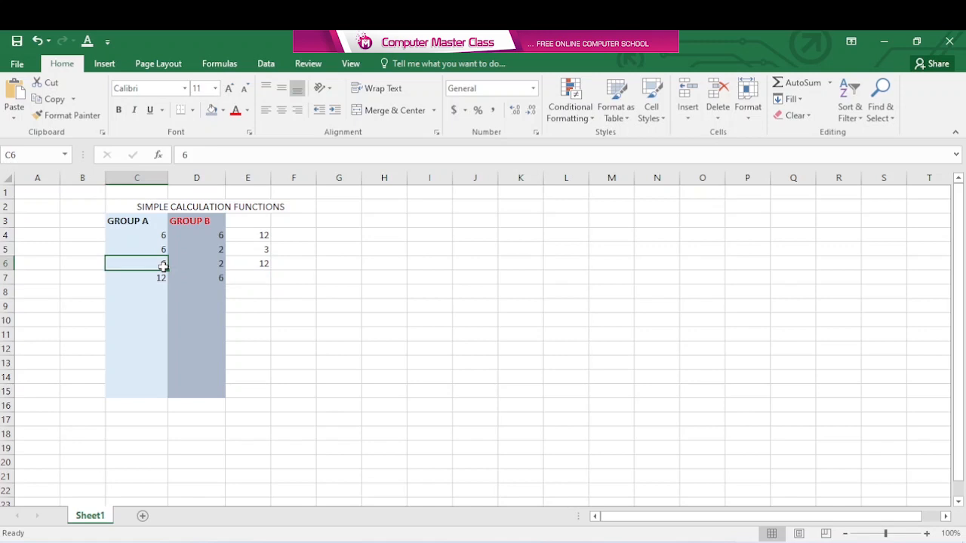
pyautogui.write('8')
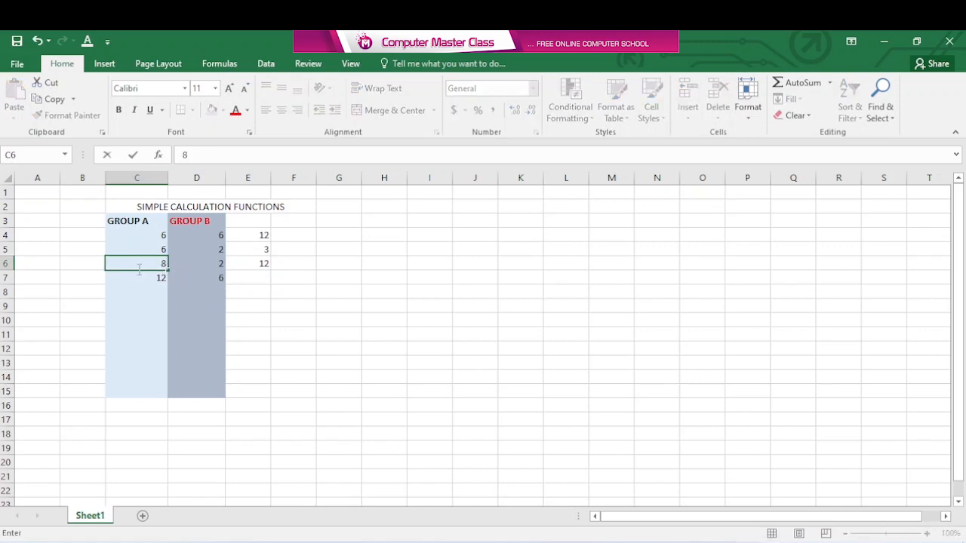
pyautogui.click(201, 265)
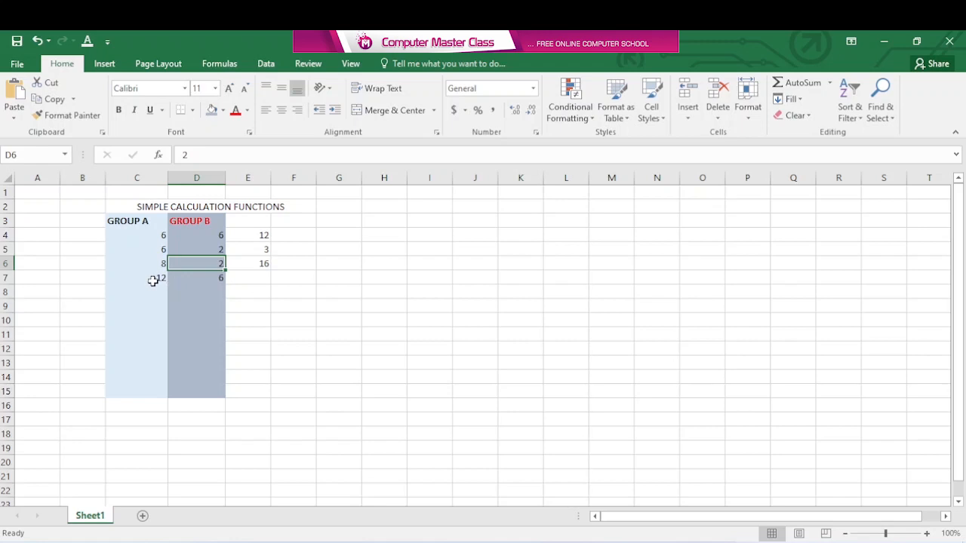
# Step: Subtract the fourth GROUP B value from its GROUP A value in cell E7 with the formula =C7-D7
pyautogui.click(238, 279)
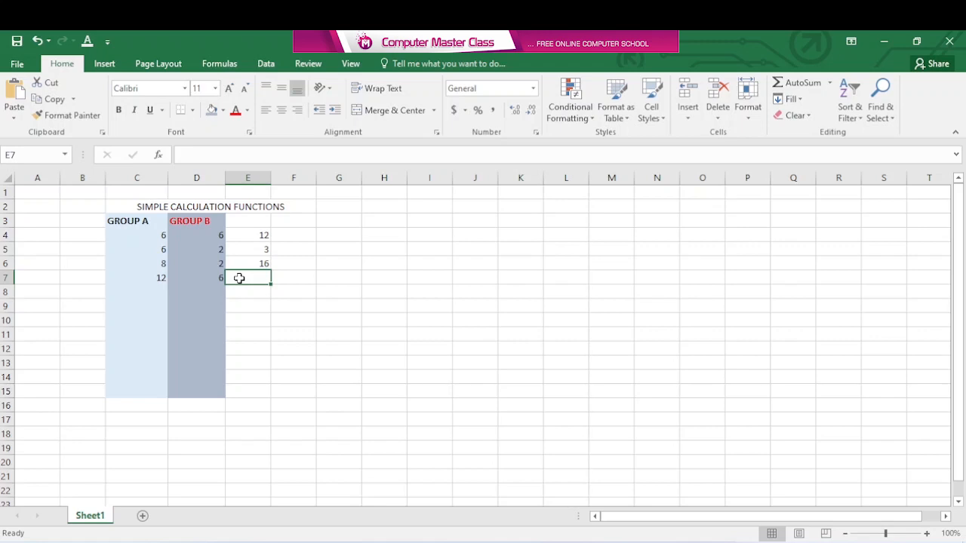
pyautogui.write('=')
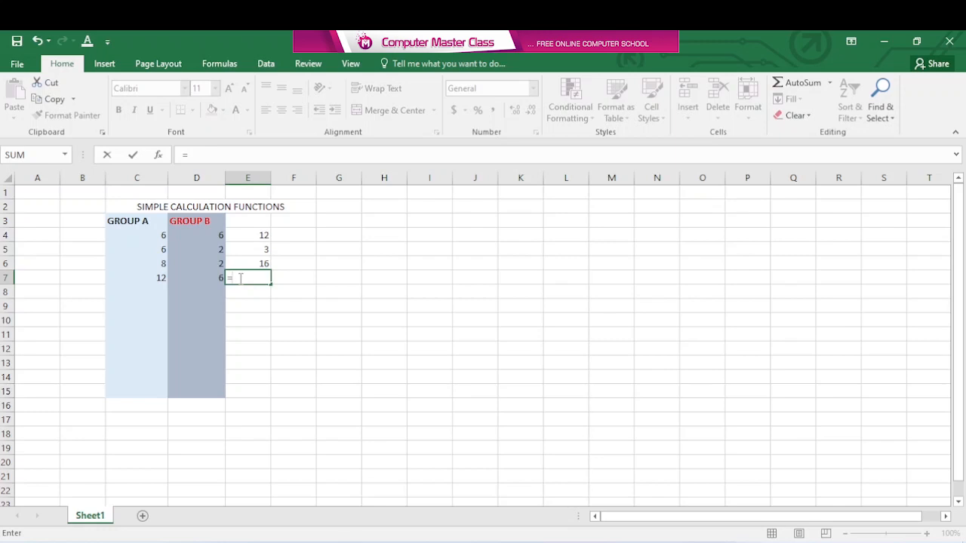
pyautogui.write('C')
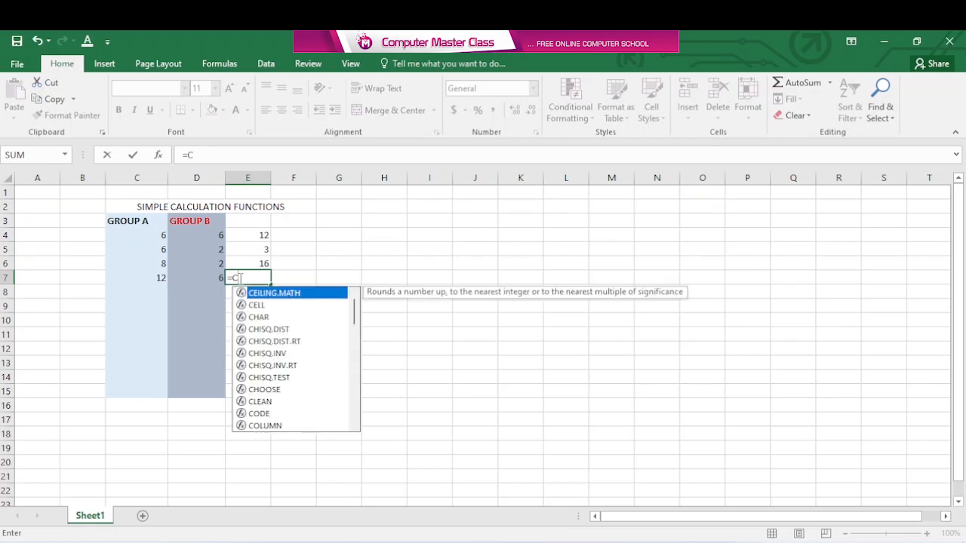
pyautogui.write('7')
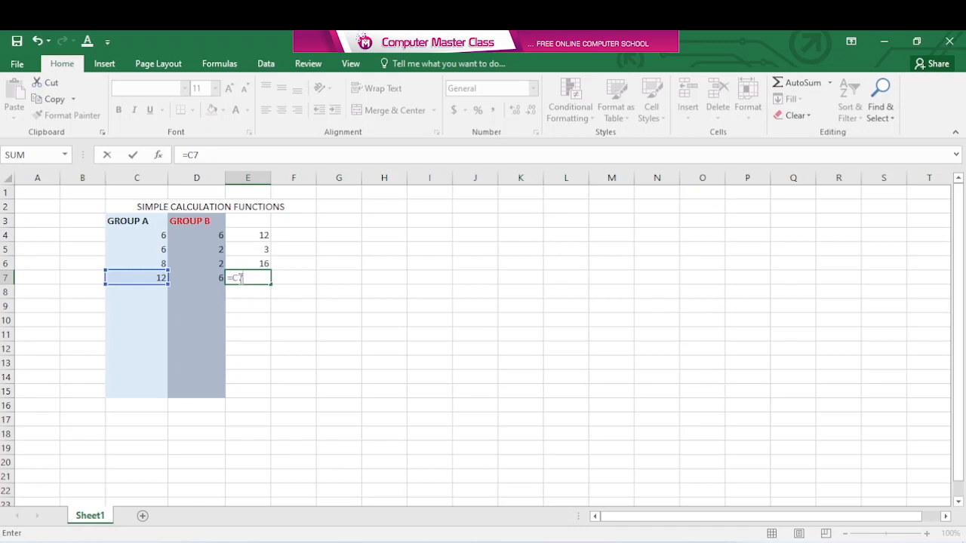
pyautogui.write('-D')
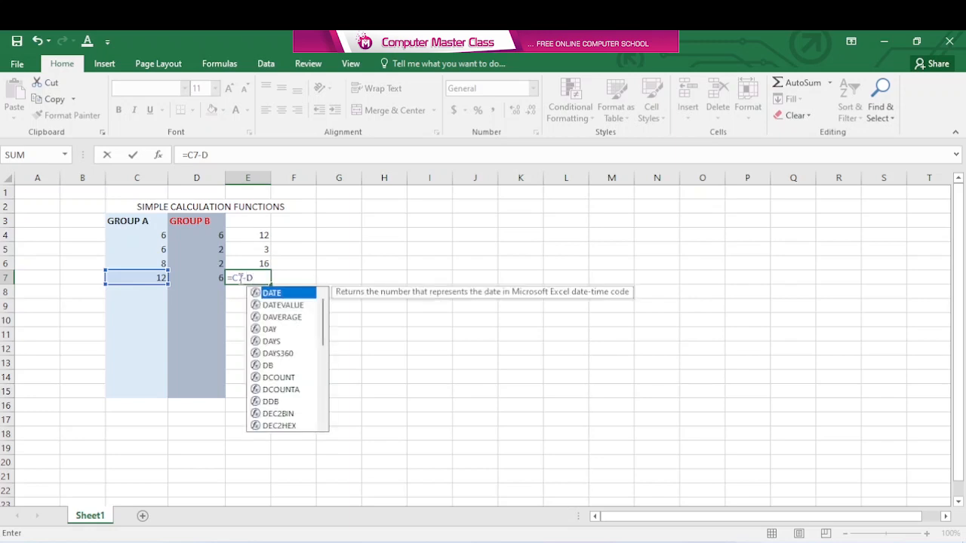
pyautogui.write('7')
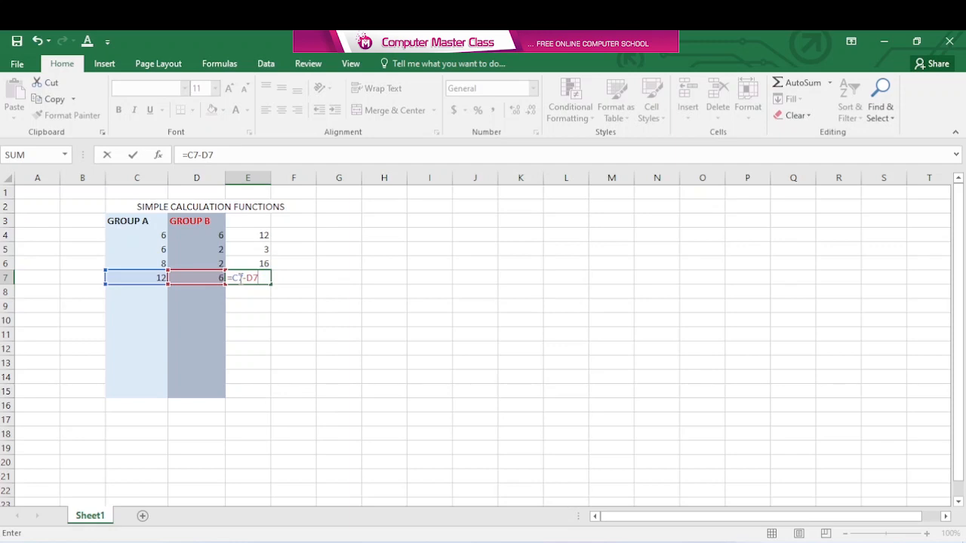
pyautogui.press('Return')
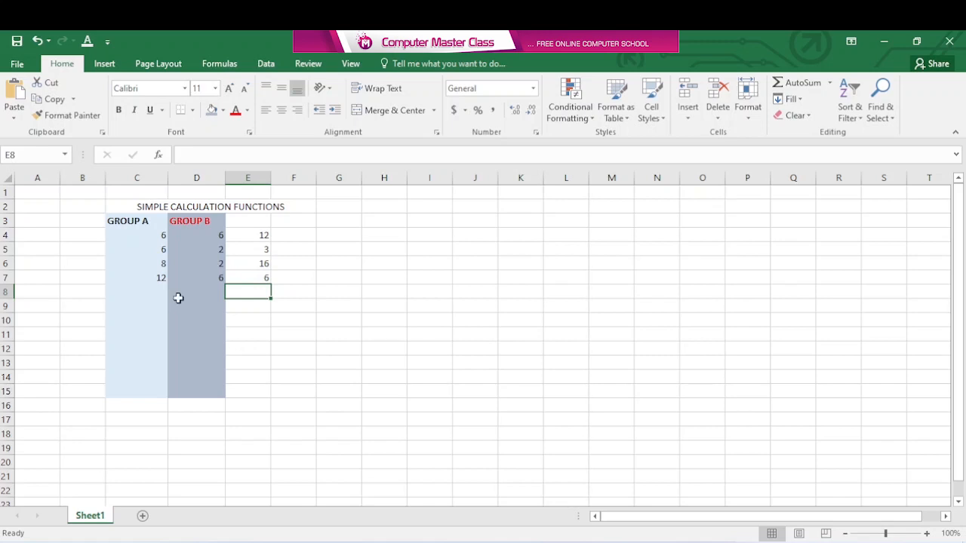
# Step: Try 4 as the GROUP A value in C7 to test the subtraction formula in E7
pyautogui.click(152, 279)
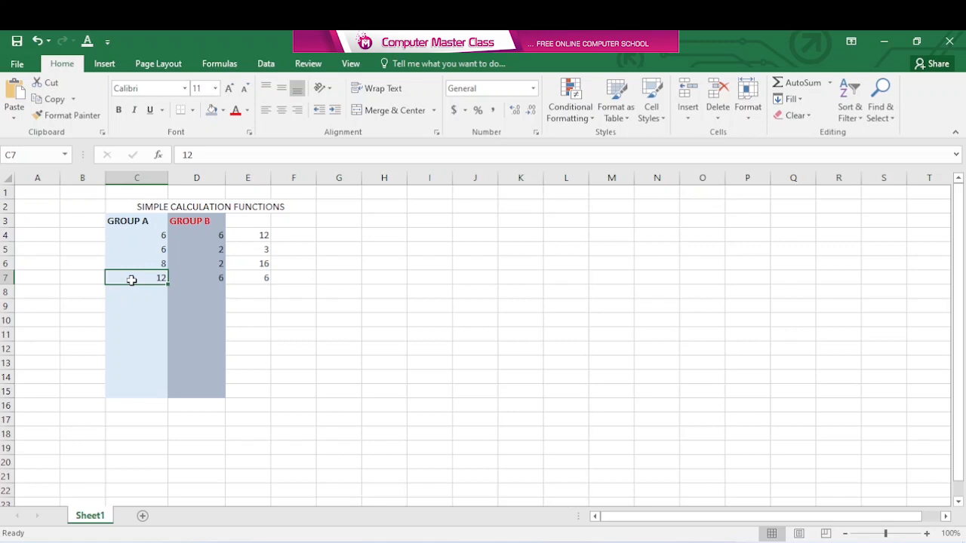
pyautogui.write('4')
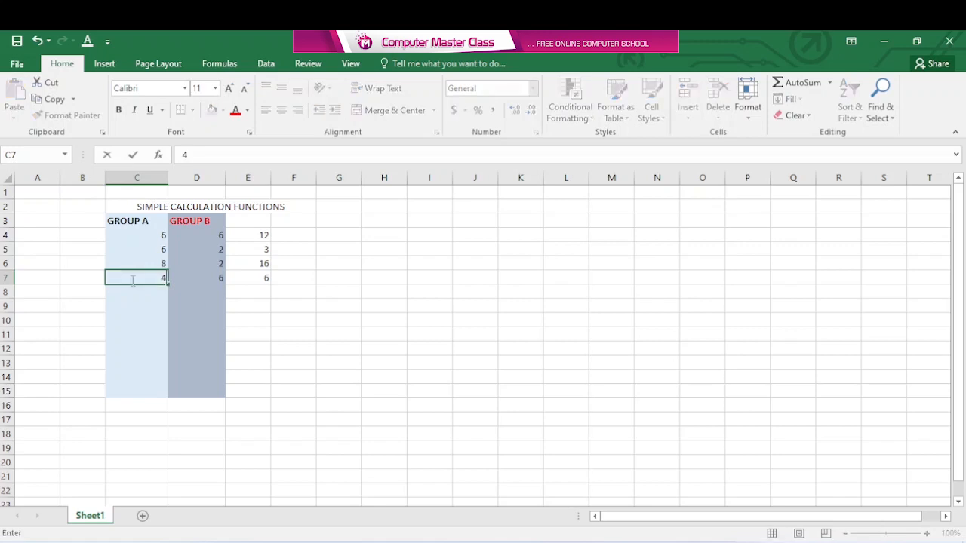
pyautogui.click(194, 279)
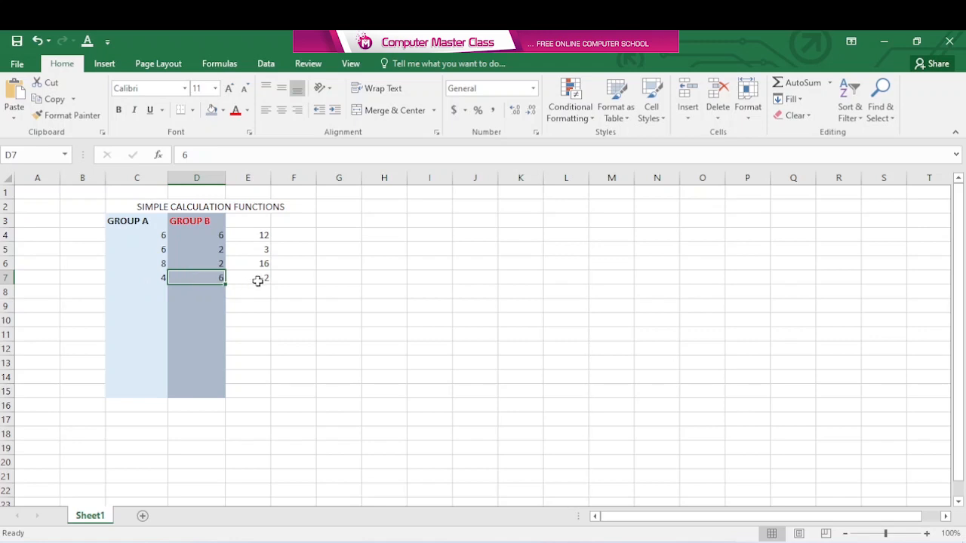
# Step: Set the GROUP A value in C7 to 27 so the subtraction in E7 recalculates
pyautogui.click(157, 279)
pyautogui.write('27')
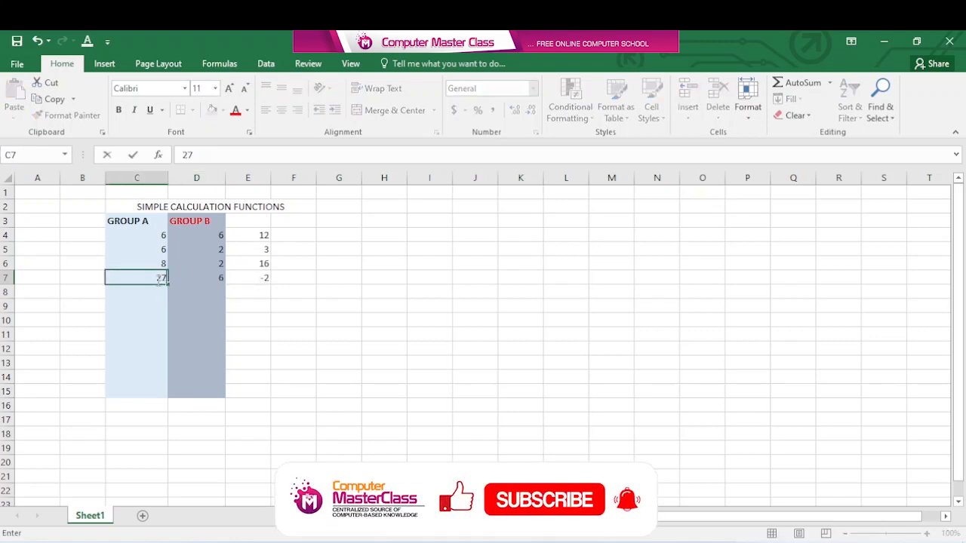
pyautogui.click(268, 310)
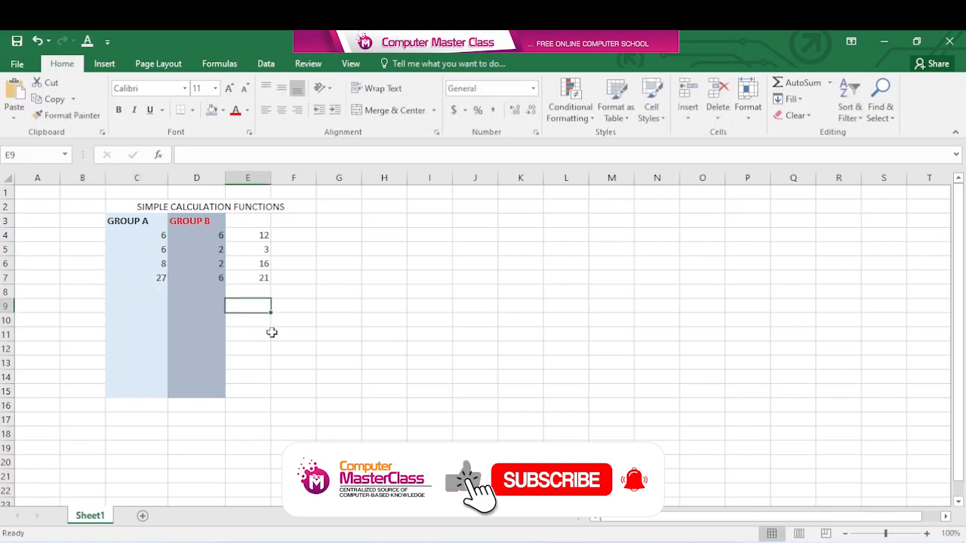